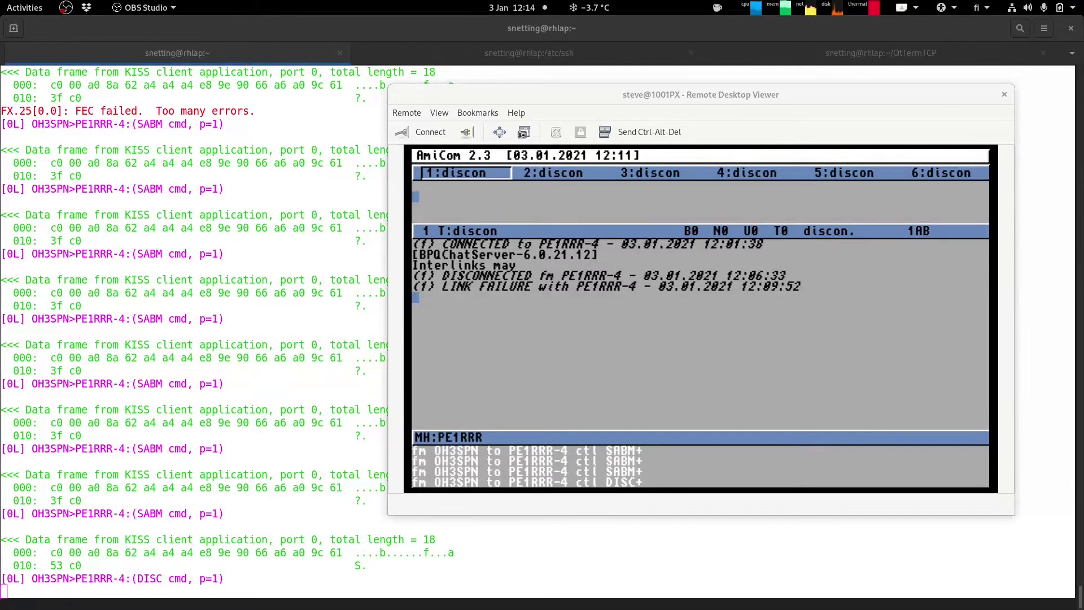
- Start a new channel 1 connection to pe1rrr-4 from the Function > Connect... dialog
right_click(484, 153)
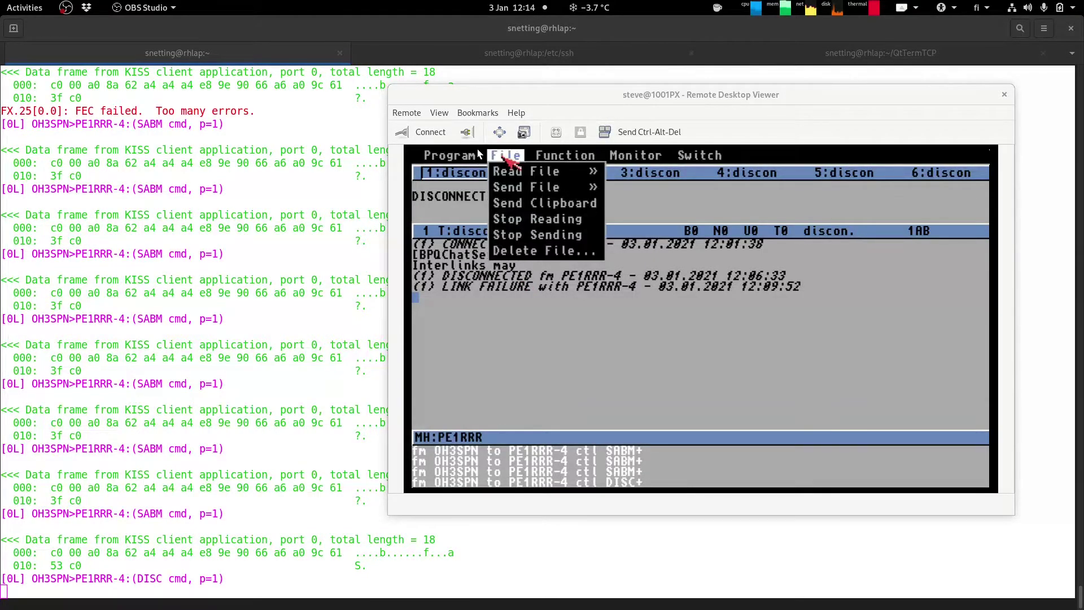
right_click(516, 162)
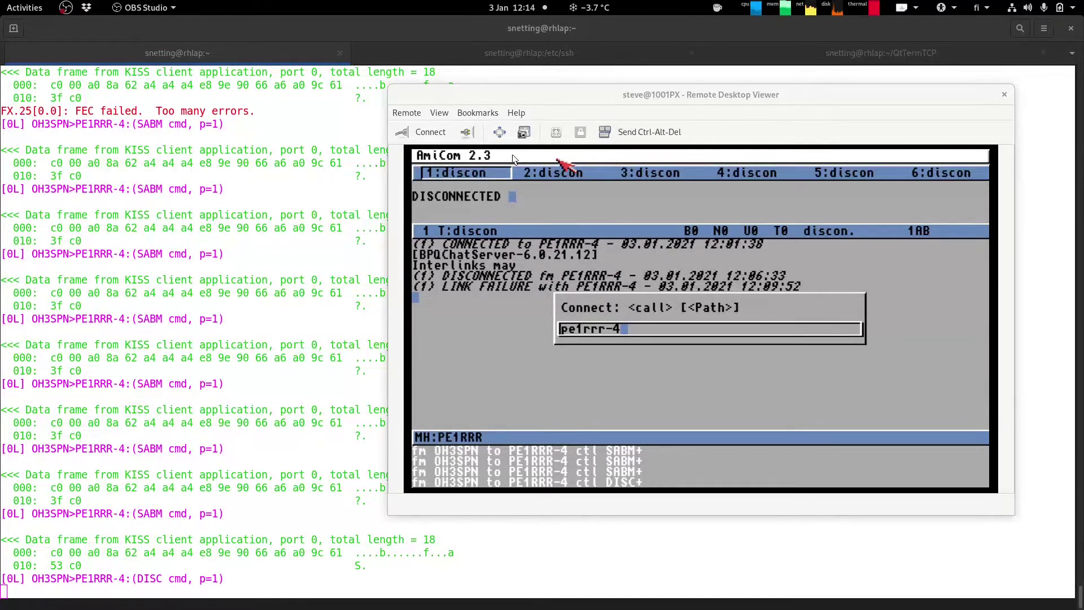
key(Return)
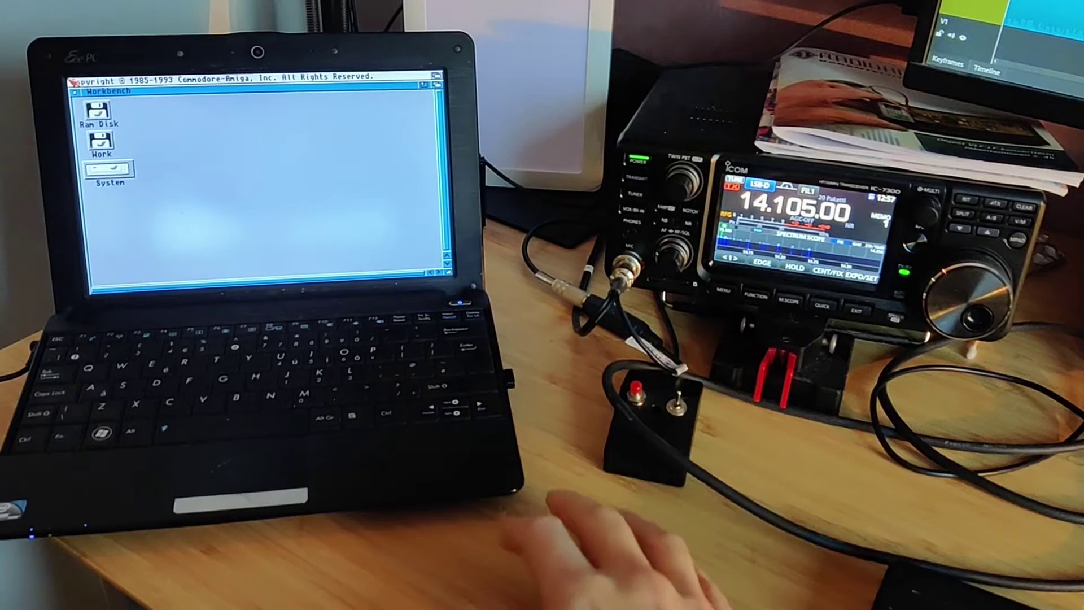
- Launch AmiCom from the Work > AmiCom drawer and continue past the missing AmiCom.font error
double_click(97, 146)
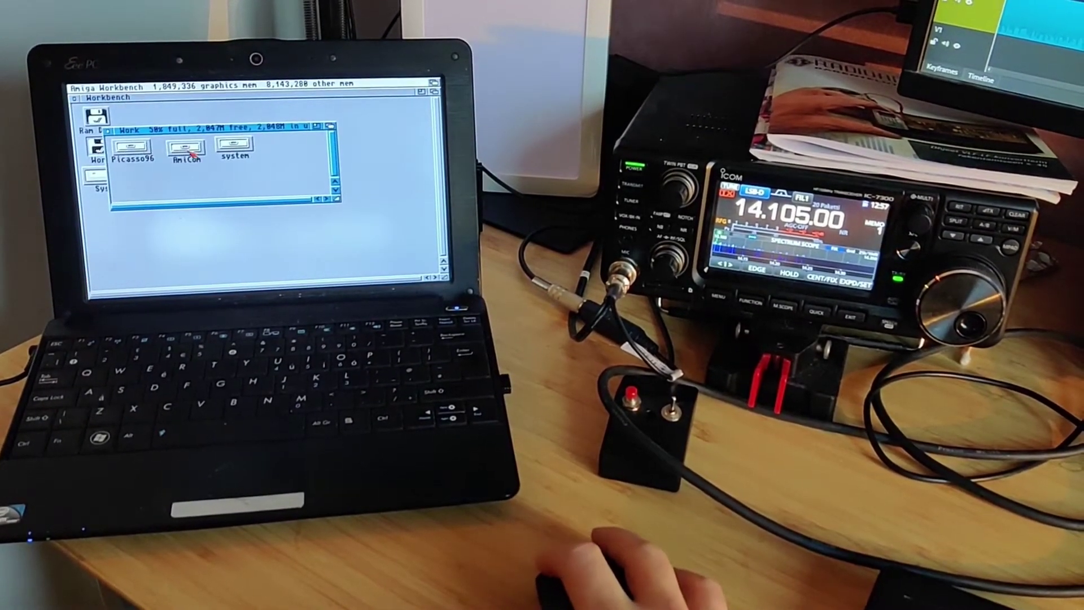
double_click(189, 150)
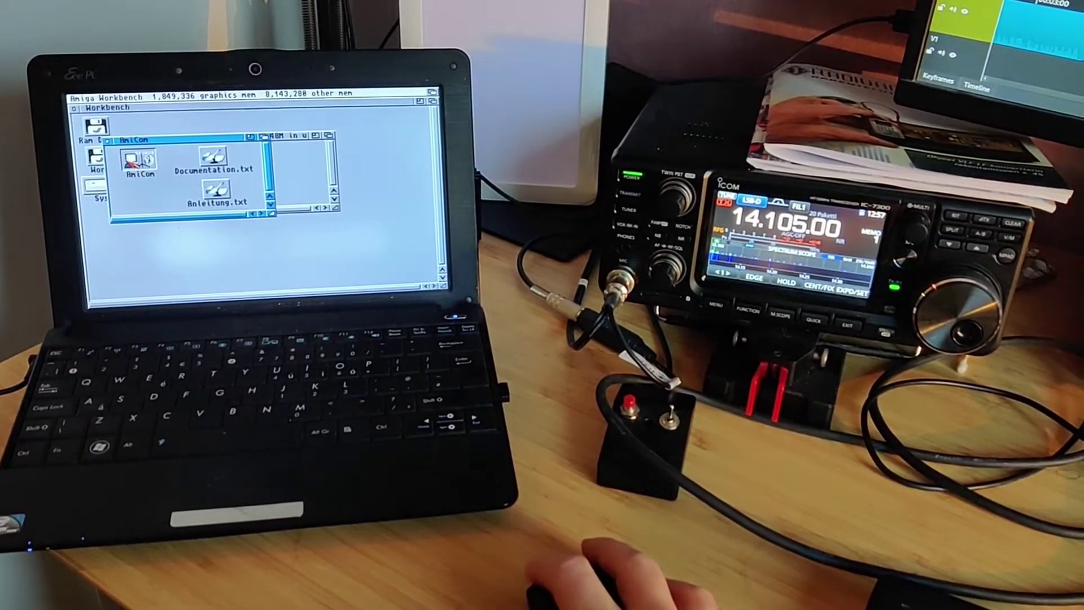
double_click(138, 161)
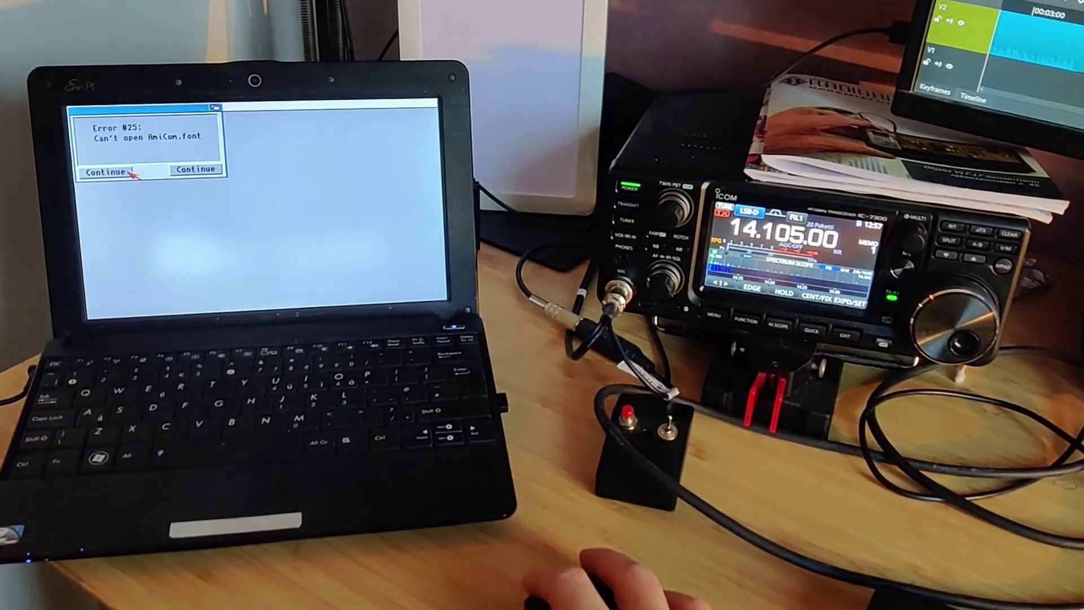
click(130, 172)
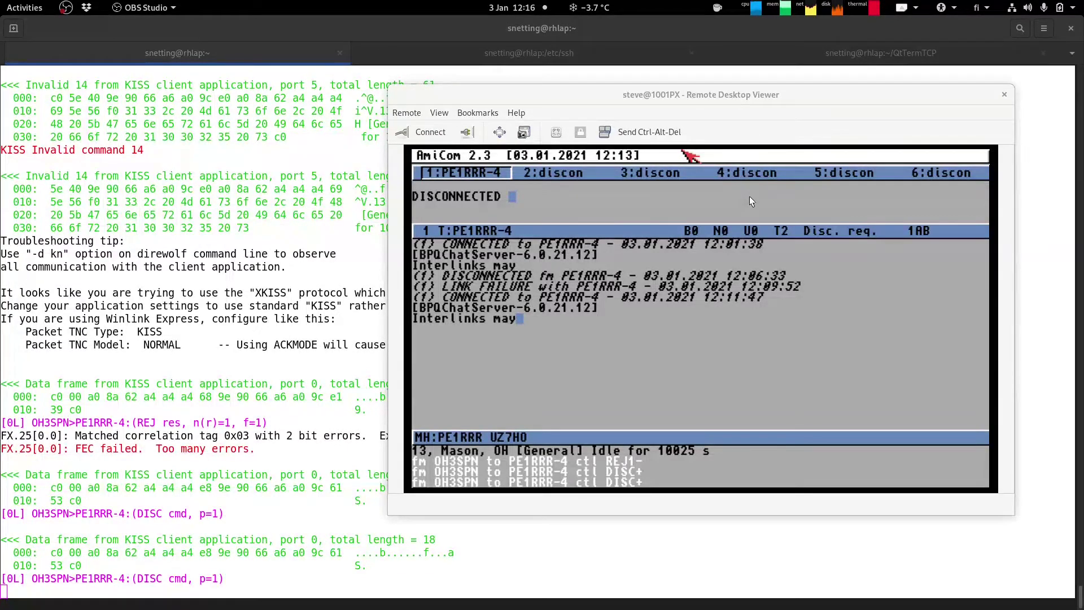
- Quit the emulator from the F12 overlay and close the FS-UAE Launcher window
key(F12)
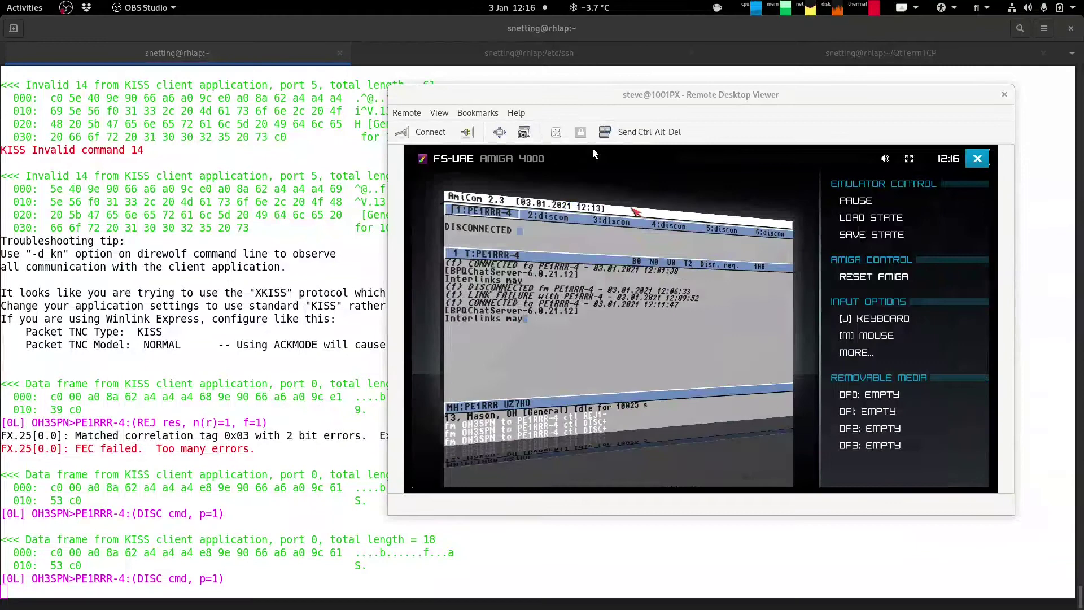
key(Return)
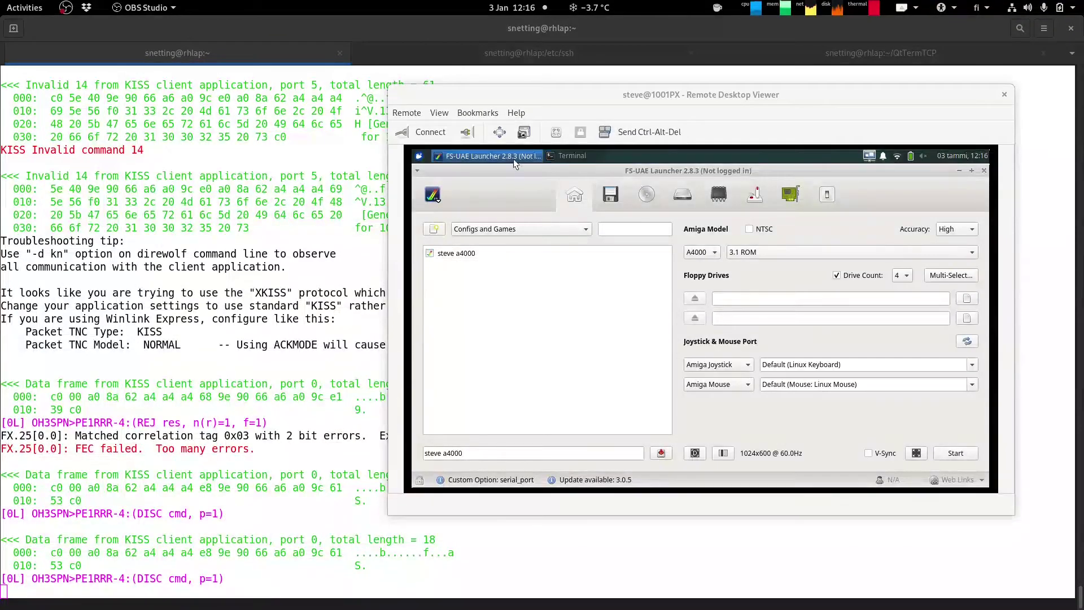
click(984, 170)
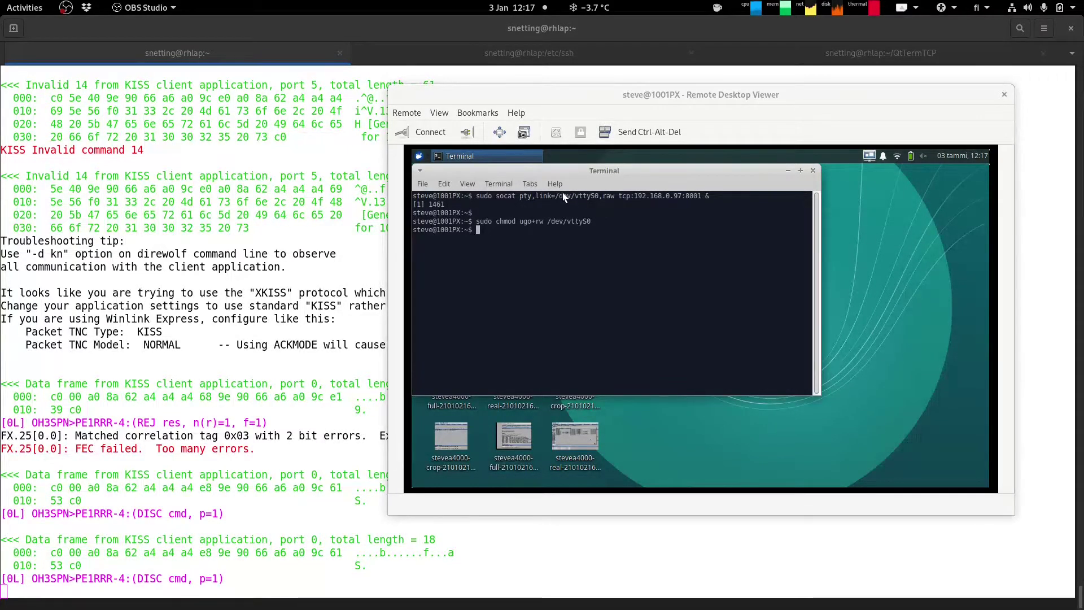
- Highlight /dev/vttyS0 in the socat command, then search the application menu for fs-uae
drag(556, 194, 564, 194)
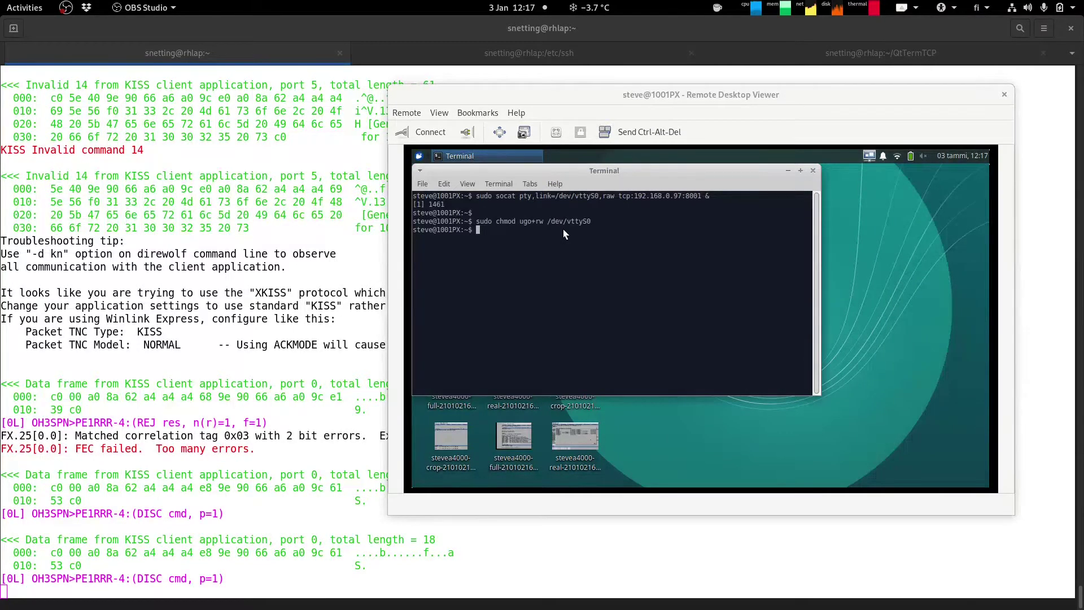
click(419, 156)
text(fs-uae)
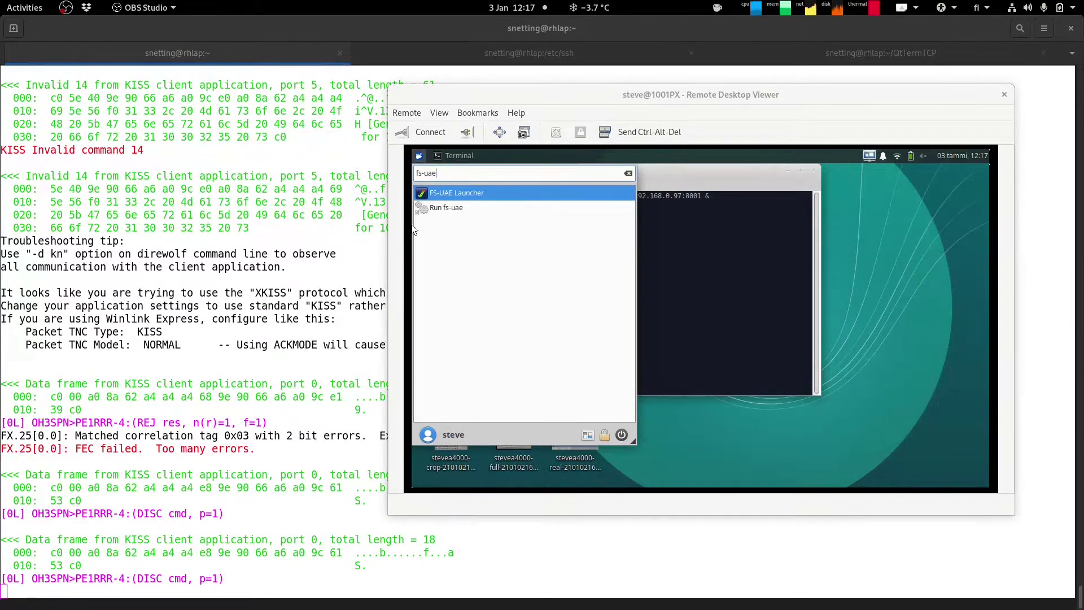
- Launch FS-UAE Launcher and review the A4000 custom option serial_port = /dev/vttyS0
click(471, 192)
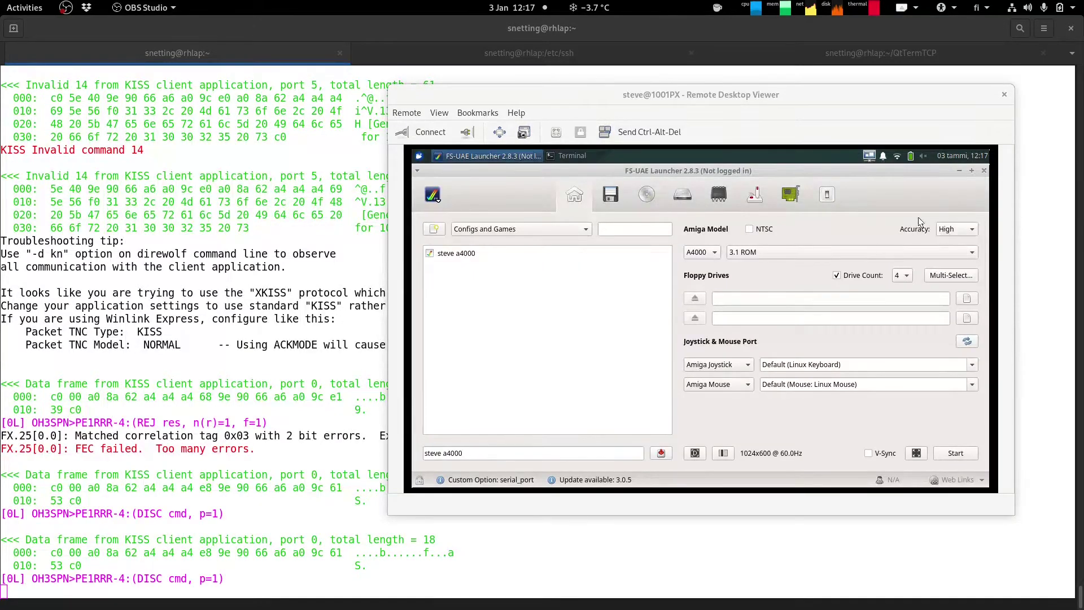
click(824, 195)
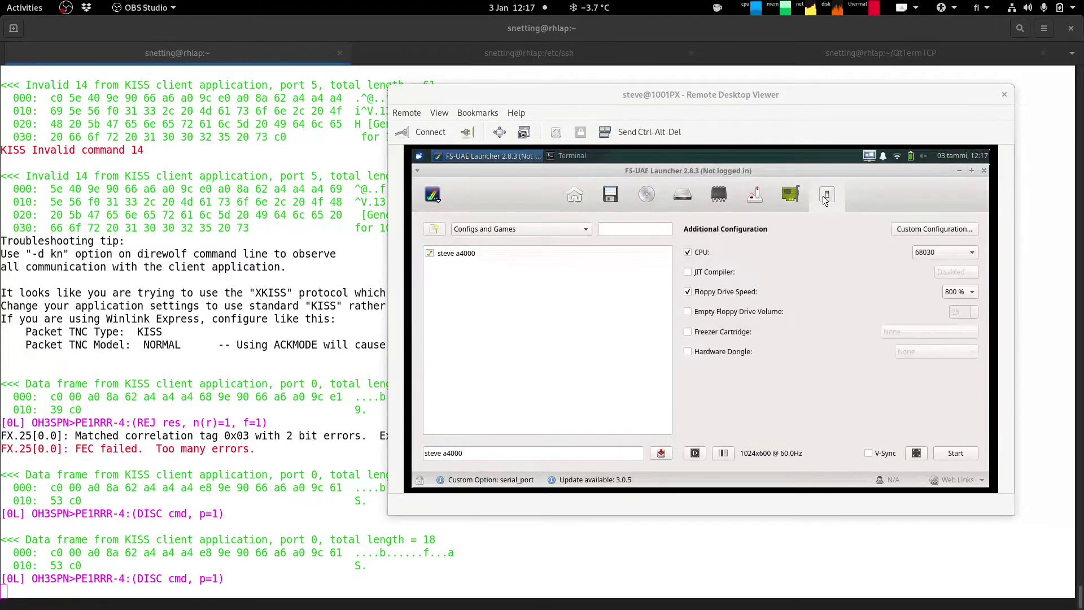
click(953, 232)
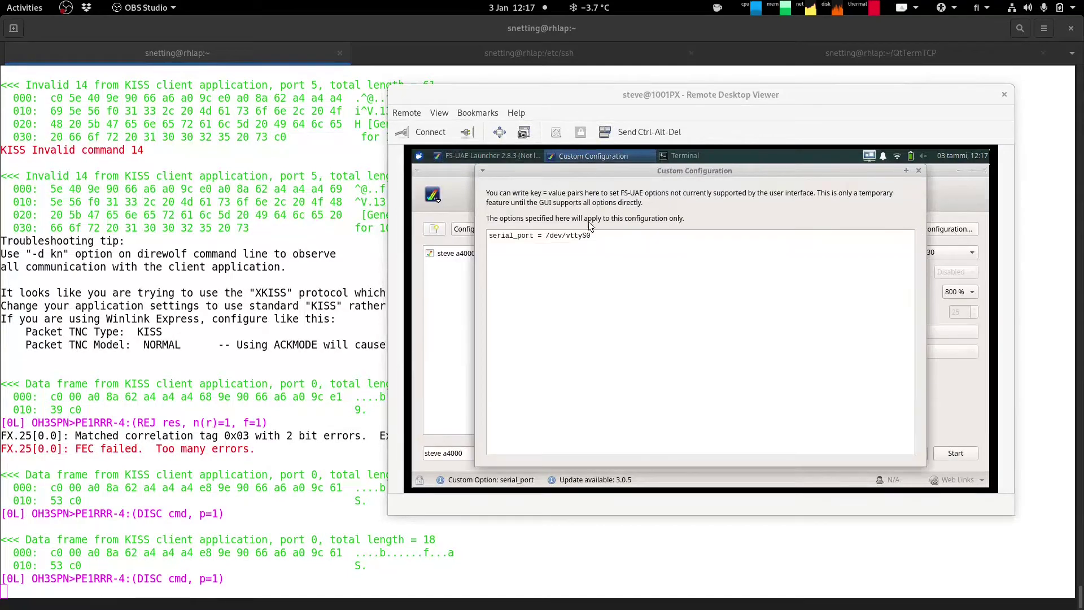
triple_click(511, 233)
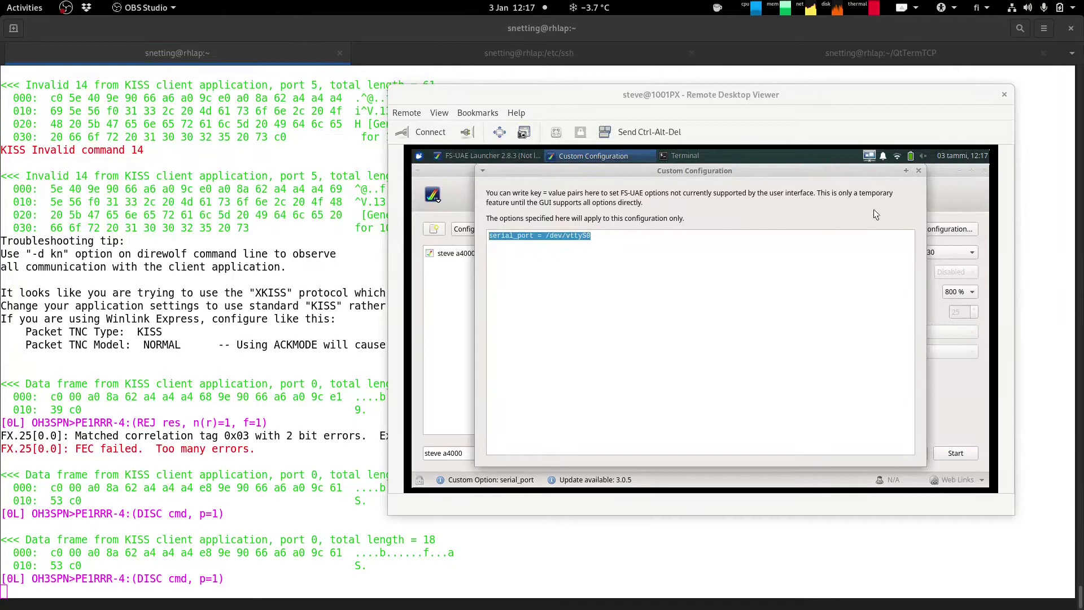
click(917, 171)
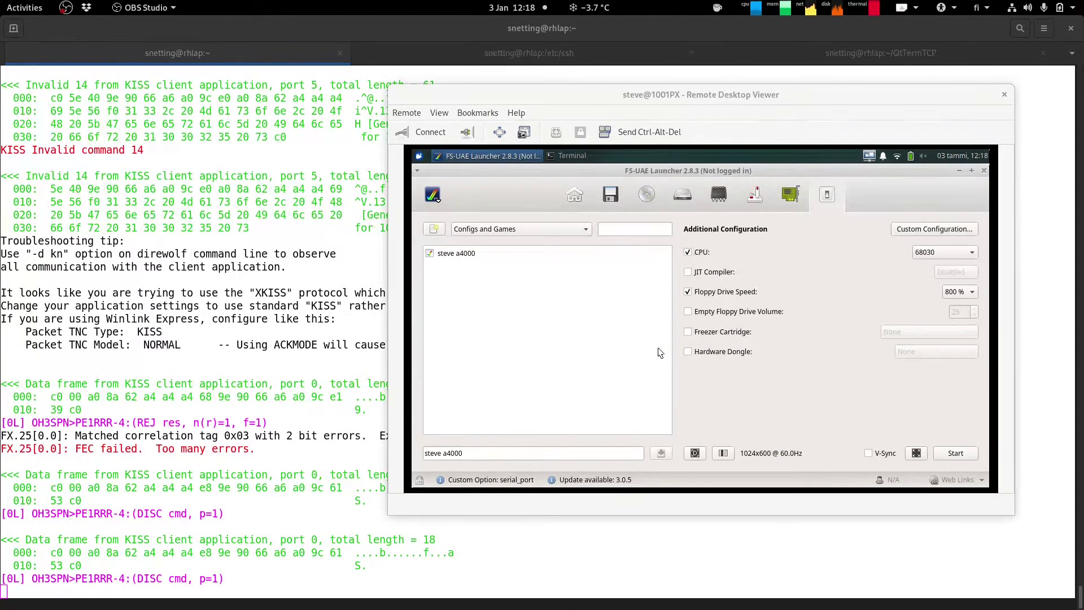
- Start the emulated A4000, run newcli from Execute Command, and enlarge the shell window
click(954, 453)
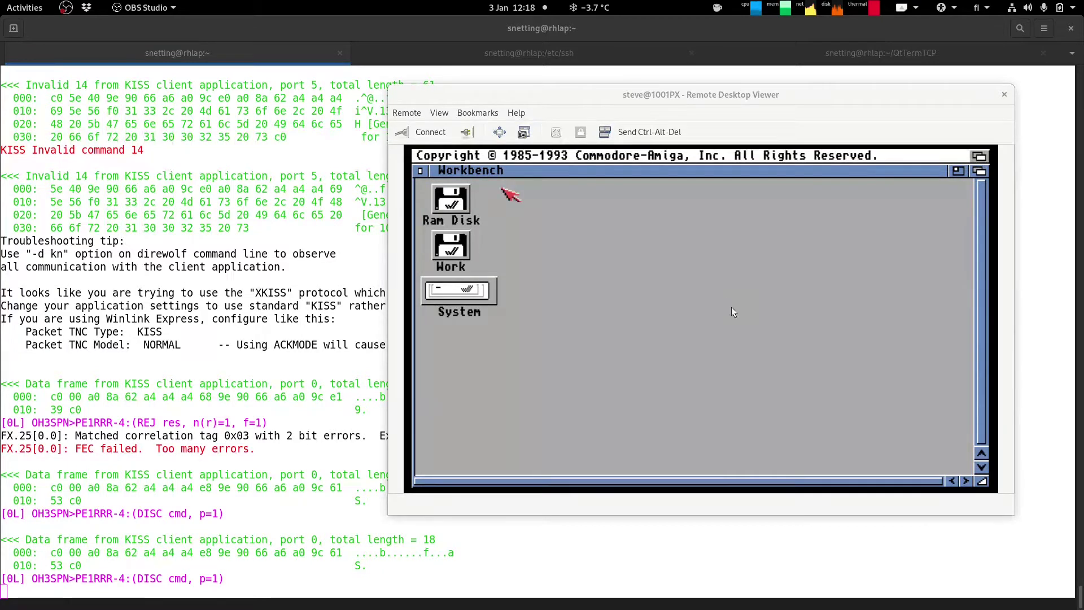
right_click(631, 259)
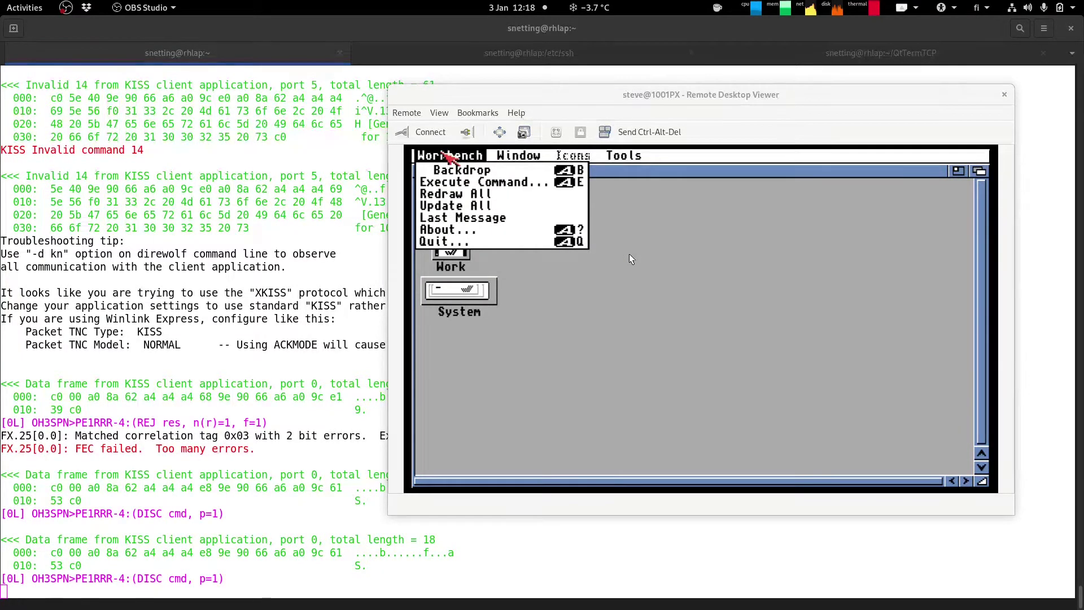
click(652, 271)
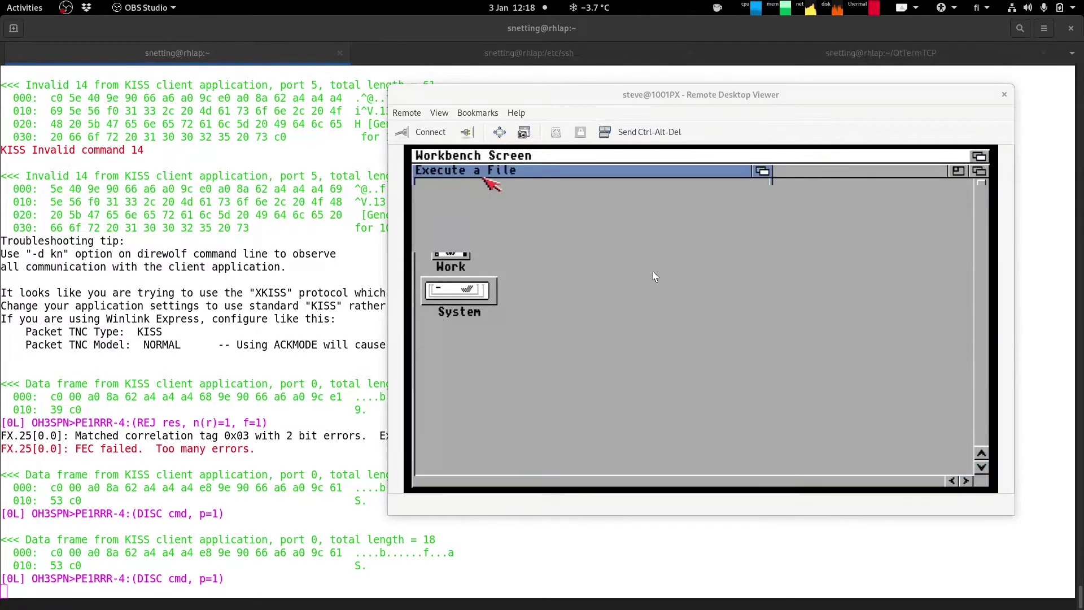
text(newcli)
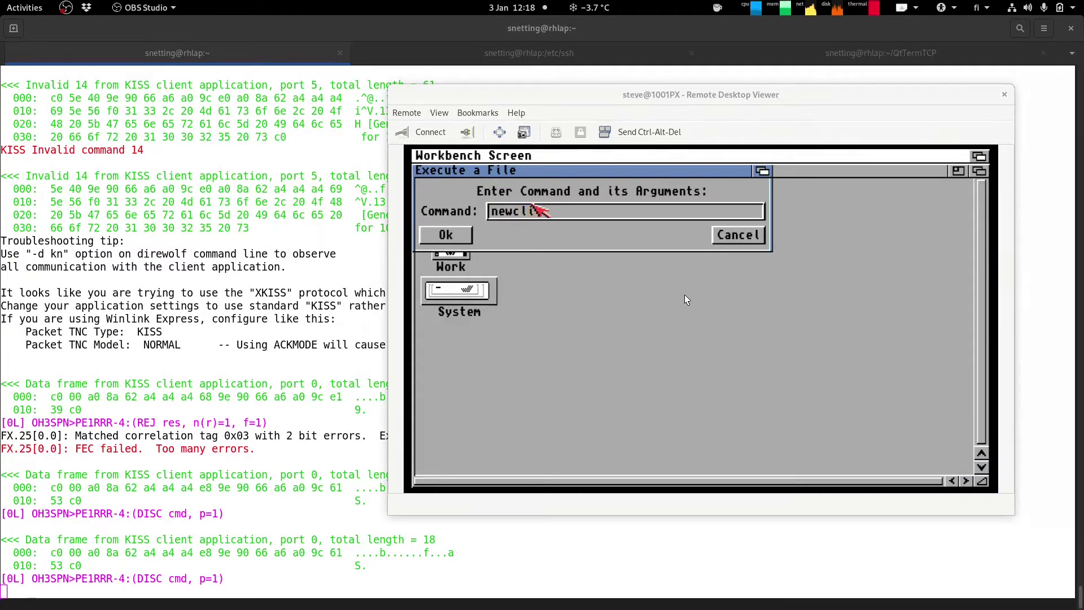
key(Return)
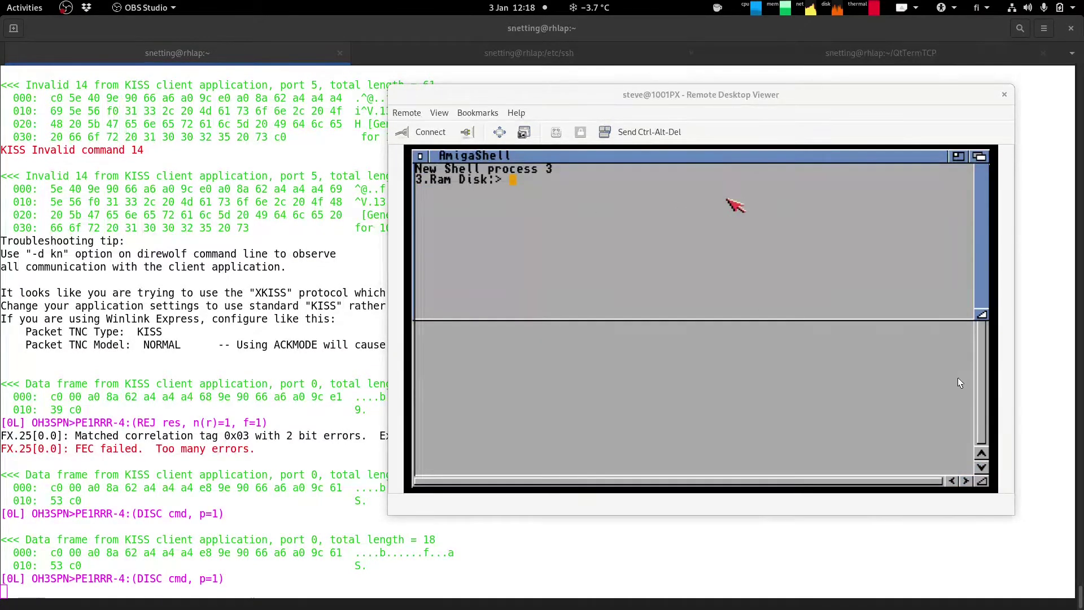
drag(982, 314, 982, 448)
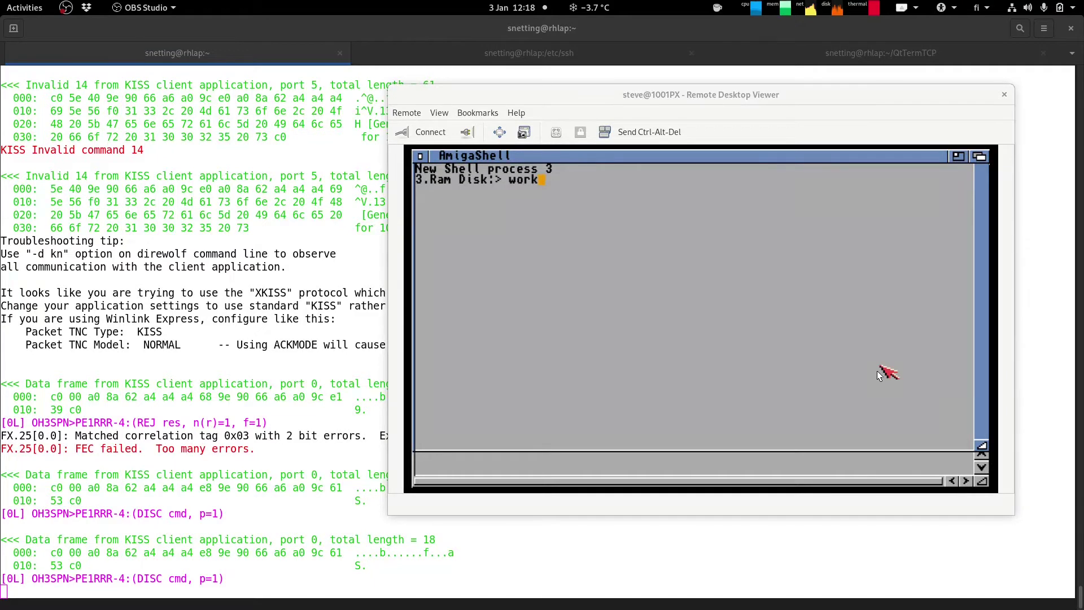
- Change to Work:AmiCom, list its files, and begin an 'ed konfig.kiss' command
key(Return)
text(cd amicom)
key(Return)
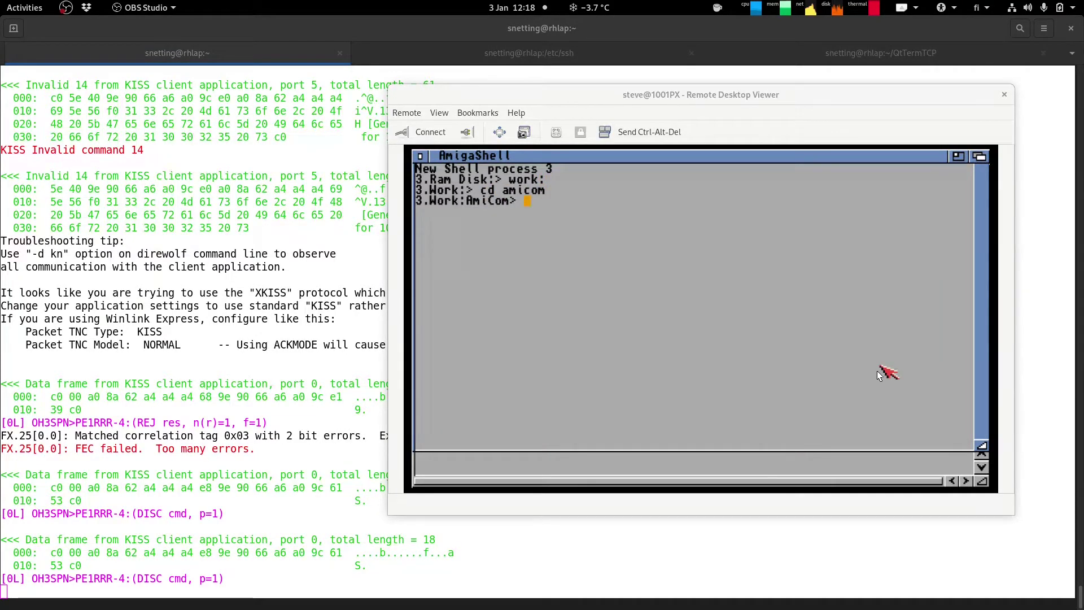
text(dir)
key(Return)
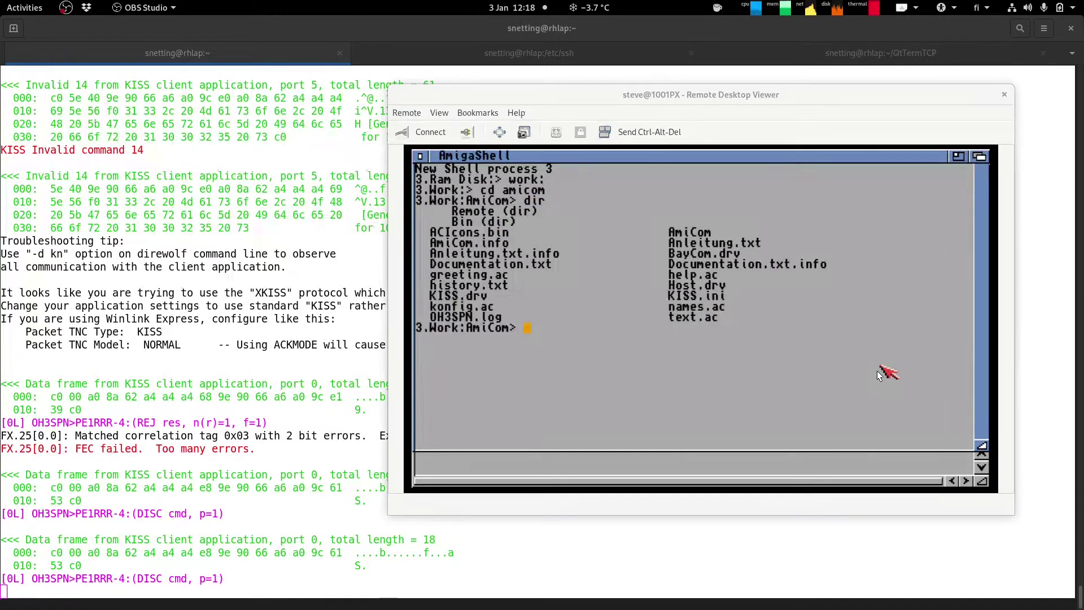
text(ed )
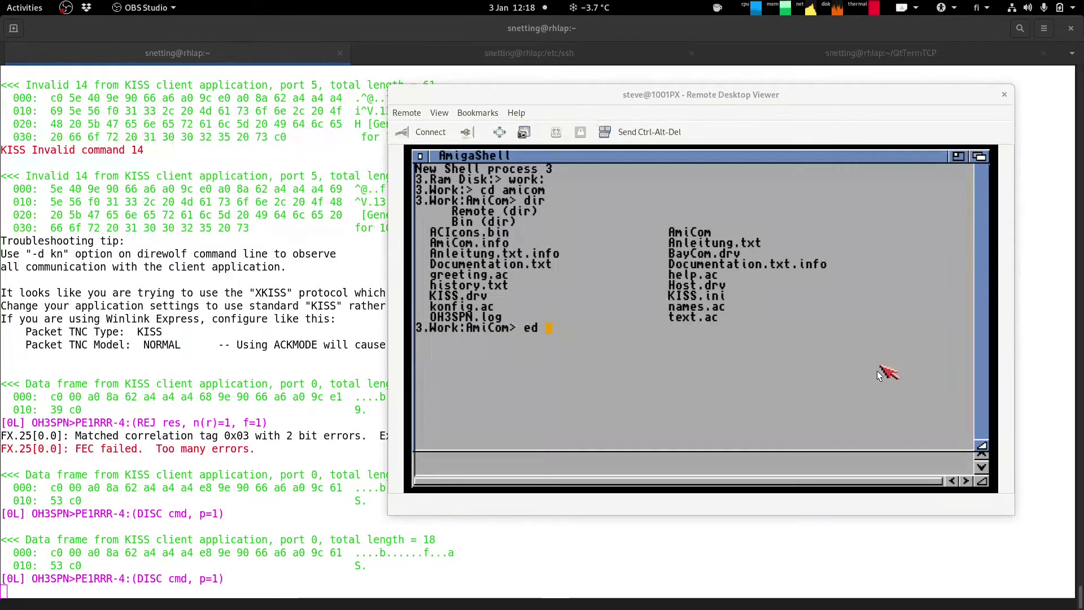
text(konfig.ki)
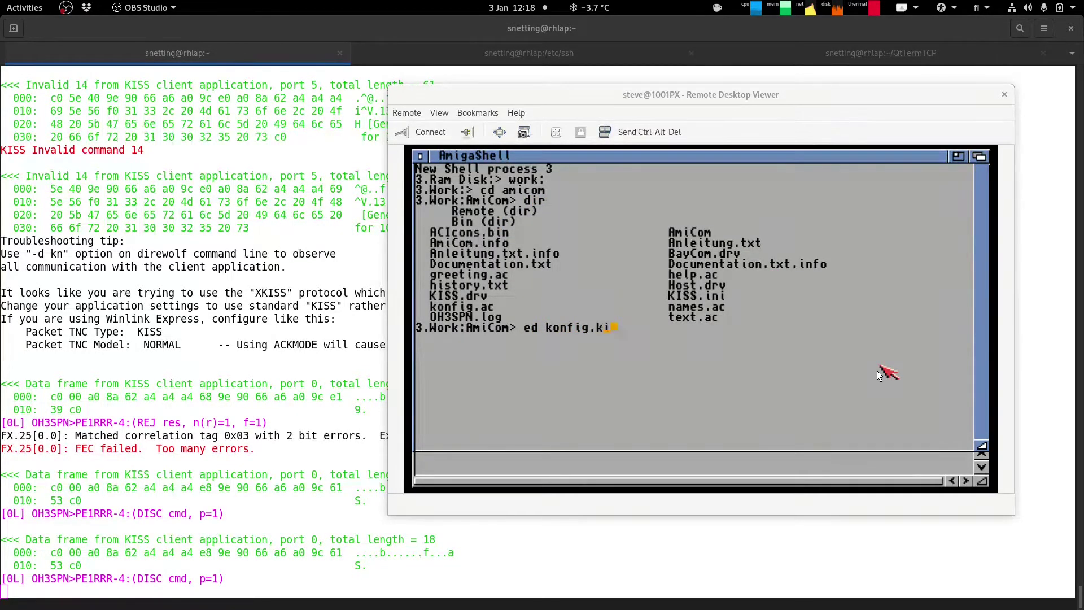
text(ss)
- Correct the command to 'ed konfig.ac' and open the file in Ed
key(BackSpace)
key(BackSpace)
text(ac)
key(Return)
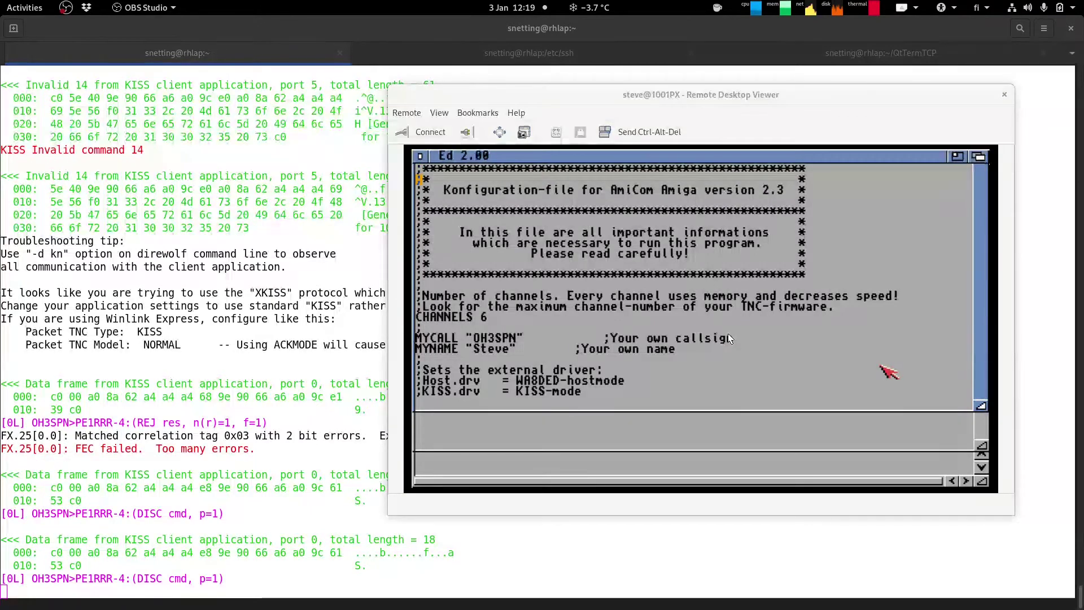
- Scroll konfig.ac past the callsign, terminal preference and display palette settings to window heights
key(Down)
key(Down)
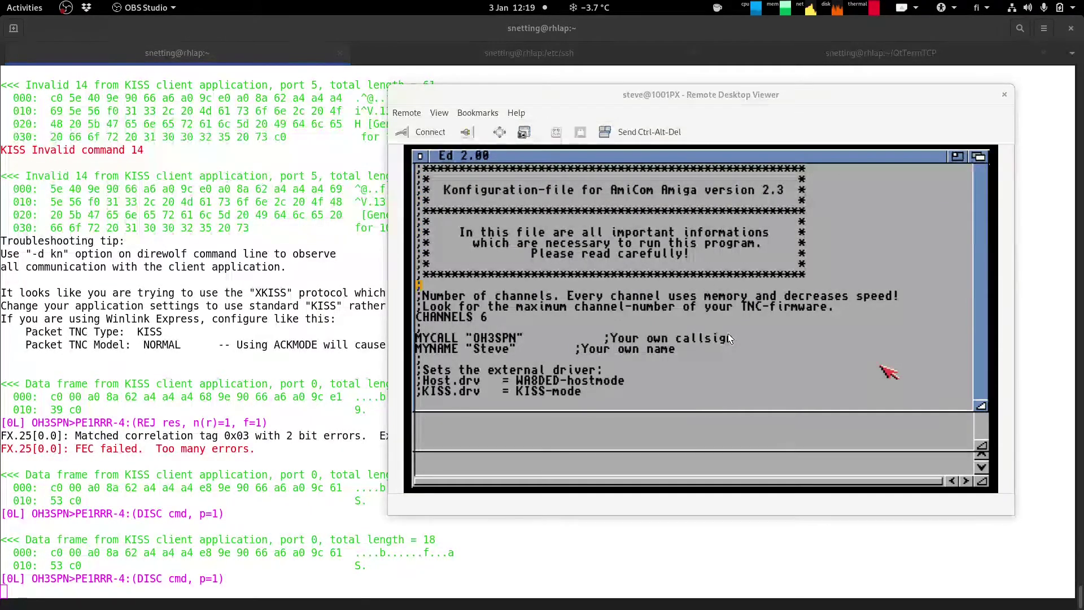
key(Down)
key(Down)
key(Down)
key(Down)
key(Down)
key(Down)
key(Down)
key(Down)
key(Down)
key(Down)
key(Down)
key(Down)
key(Down)
key(Down)
key(Down)
key(Down)
key(Down)
key(Down)
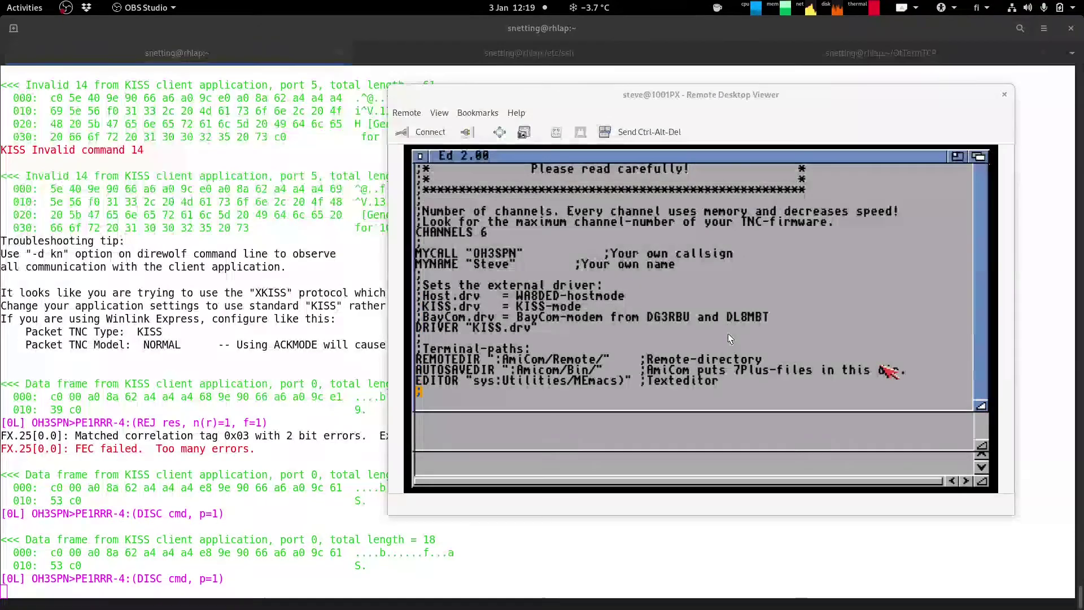
key(Down)
key(Down)
key(Down)
key(Down)
key(Down)
key(Down)
key(Down)
key(Down)
key(Down)
key(Down)
key(Down)
key(Down)
key(Down)
key(Down)
key(Down)
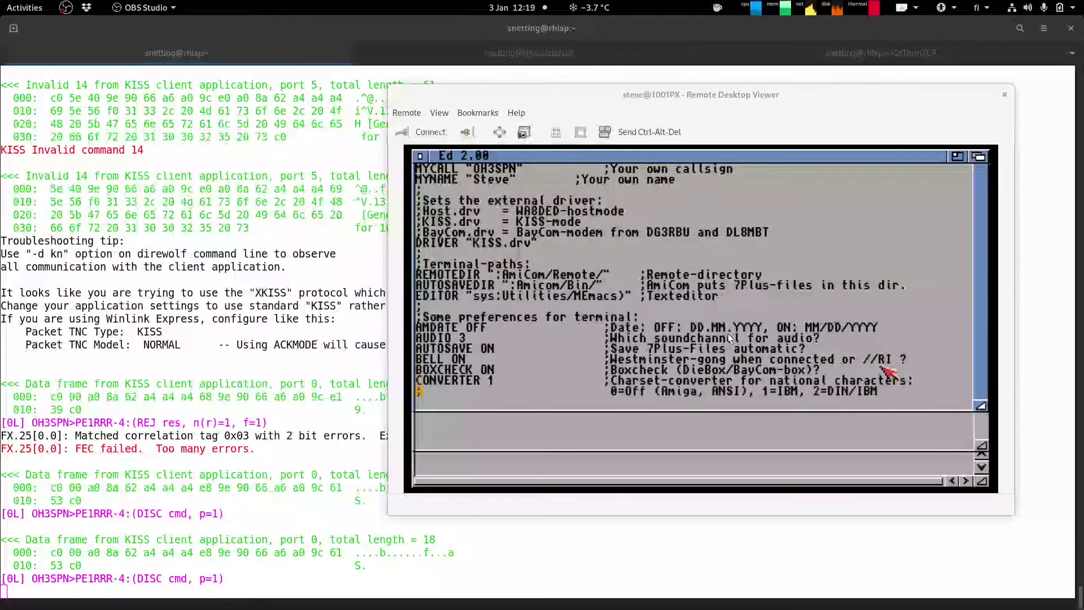
key(Down)
key(Down)
key(Down)
key(Down)
key(Down)
key(Down)
key(Down)
key(Down)
key(Down)
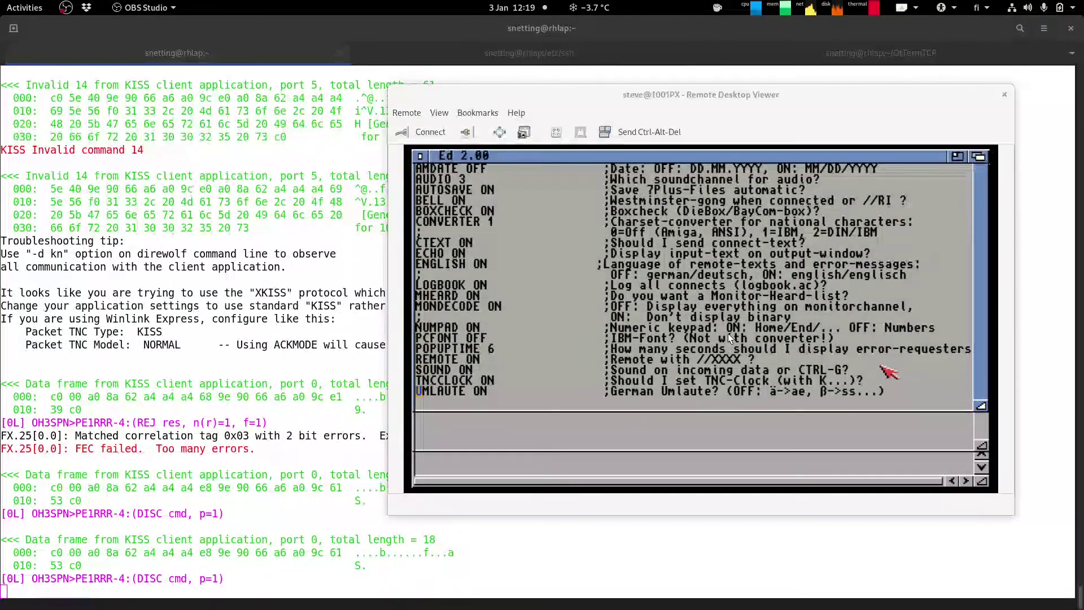
key(Down)
key(Down)
key(Down)
key(Down)
key(Down)
key(Down)
key(Down)
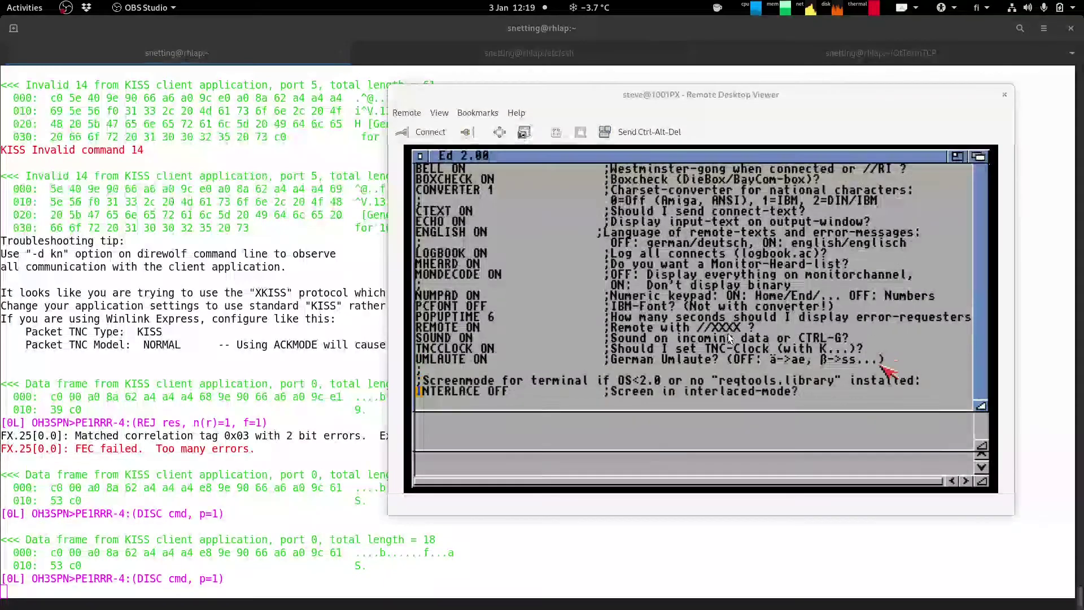
key(Down)
key(Down)
key(Down)
key(Down)
key(Down)
key(Down)
key(Down)
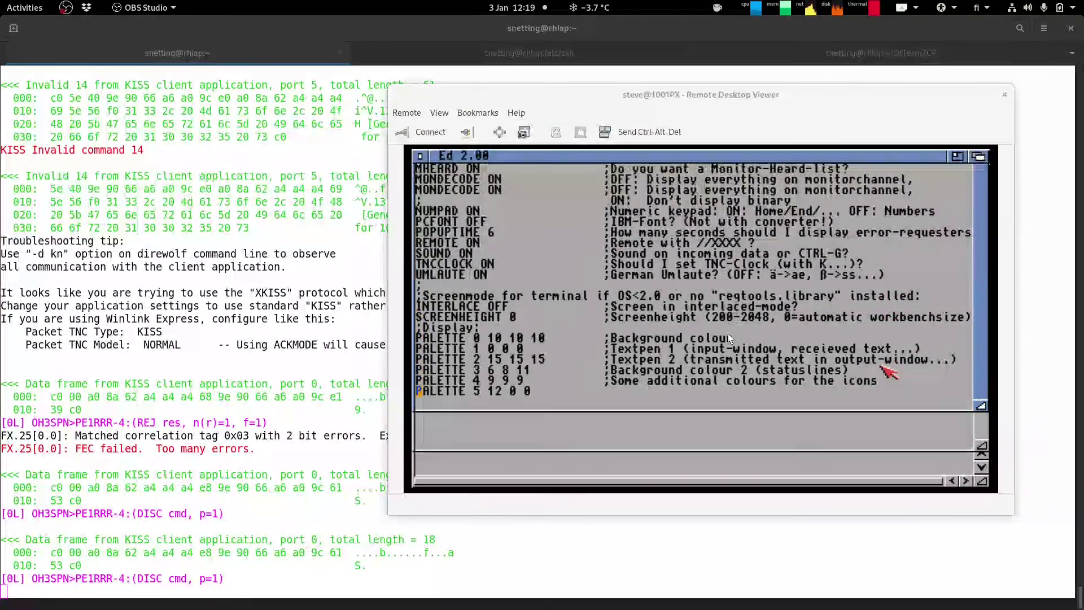
key(Down)
key(Down)
key(Down)
key(Down)
key(Down)
key(Down)
key(Down)
key(Down)
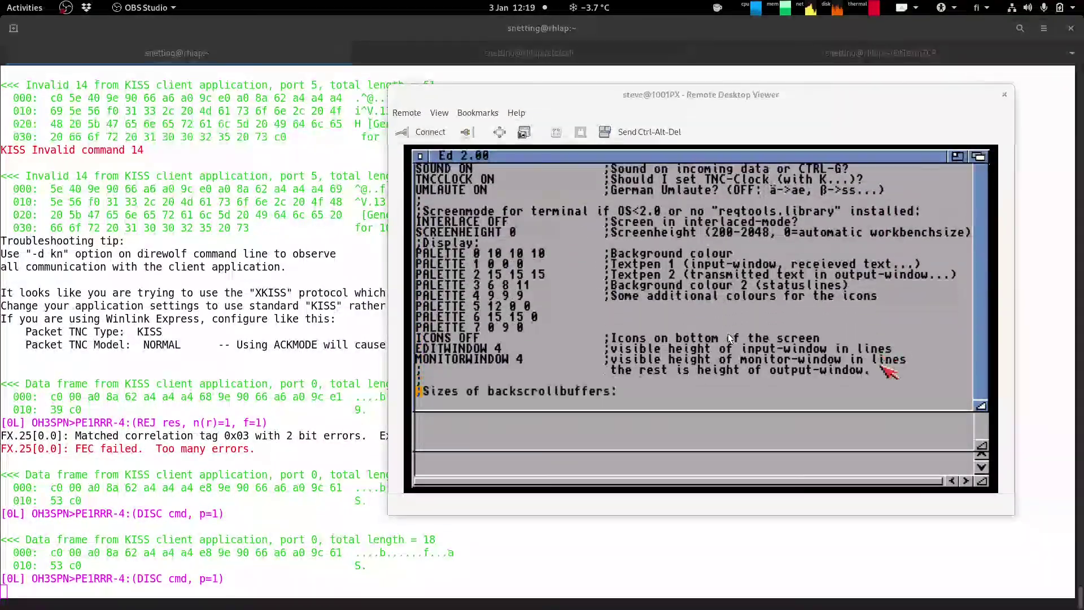
key(Down)
key(Down)
key(Down)
key(Down)
key(Down)
key(Down)
key(Down)
key(Down)
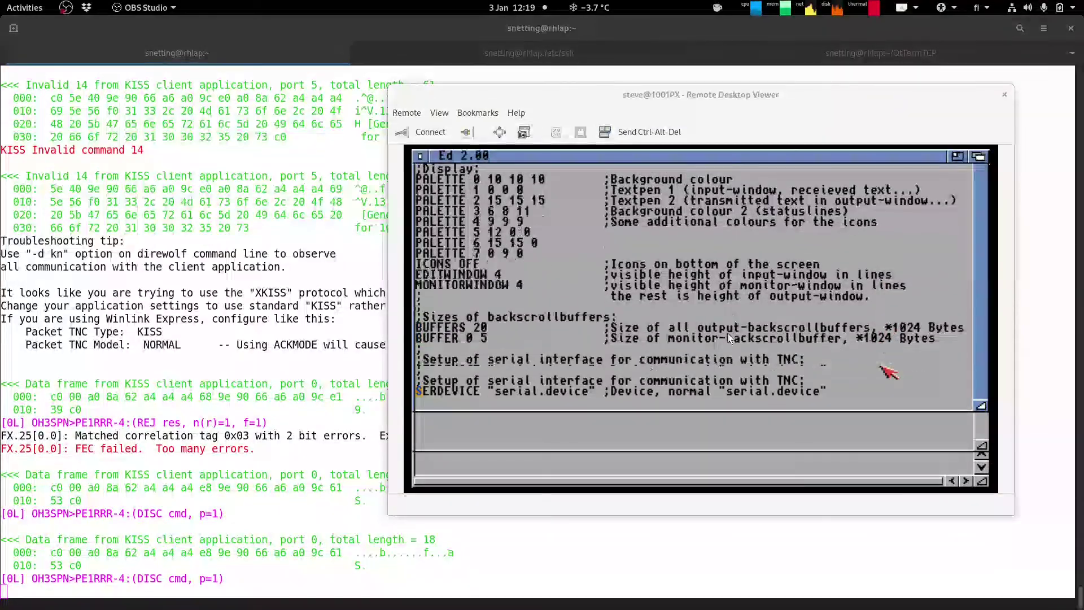
key(Down)
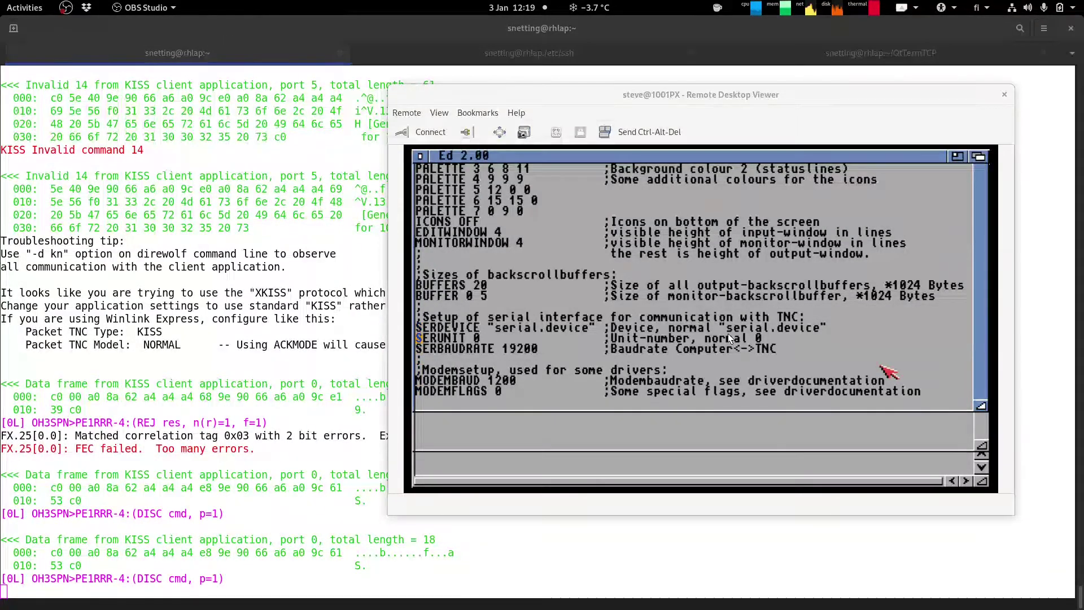
key(Down)
key(Down)
key(Down)
key(Down)
key(Down)
key(Down)
key(Down)
key(Down)
key(Down)
key(Down)
key(Down)
key(Down)
key(Down)
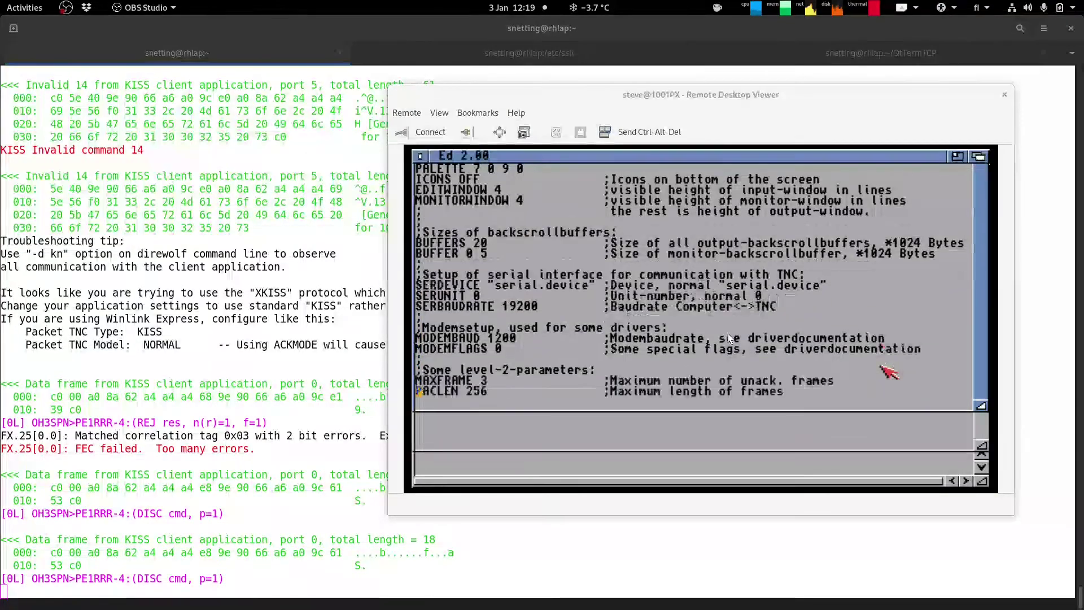
key(Down)
key(Down)
key(Down)
key(Down)
key(Down)
key(Down)
key(Down)
key(Down)
key(Down)
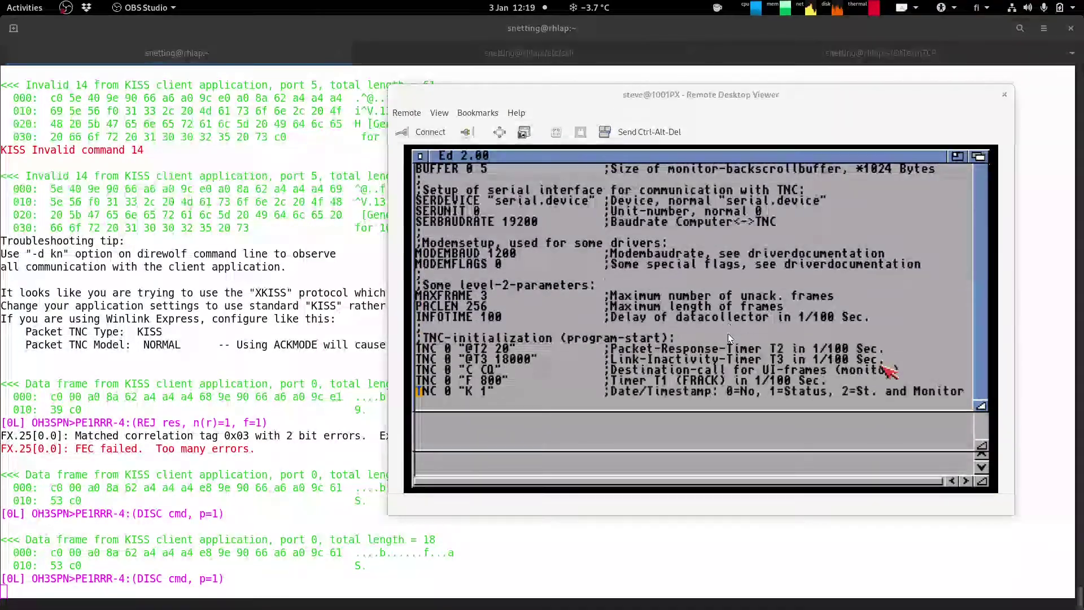
key(Down)
key(Down)
key(Down)
key(Down)
key(Down)
key(Down)
key(Down)
key(Down)
key(Down)
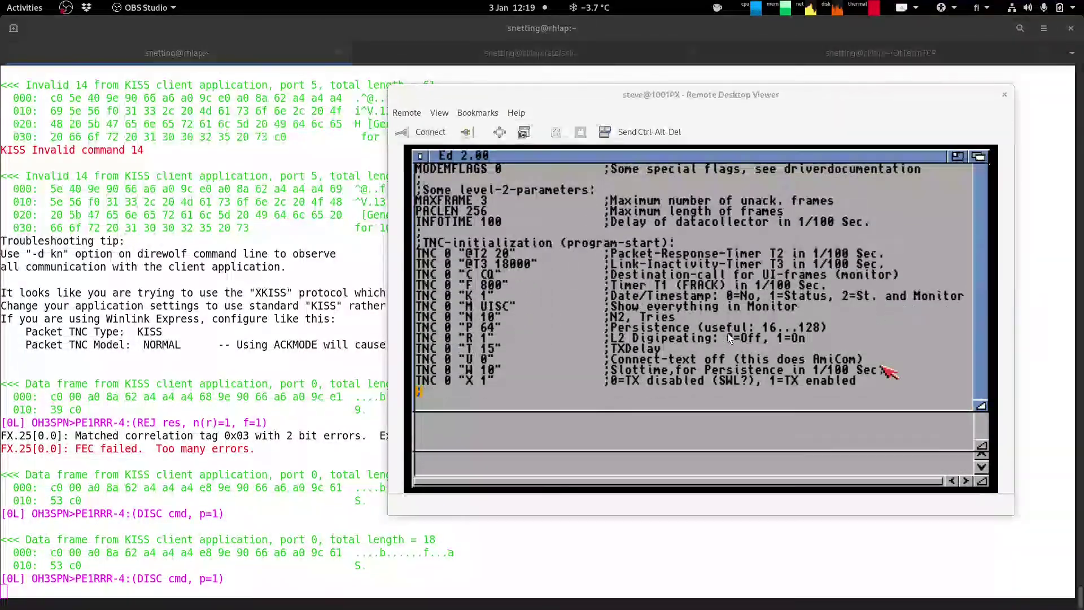
key(Down)
key(Down)
key(Down)
key(Down)
key(Down)
key(Down)
key(Down)
key(Down)
key(Down)
key(Down)
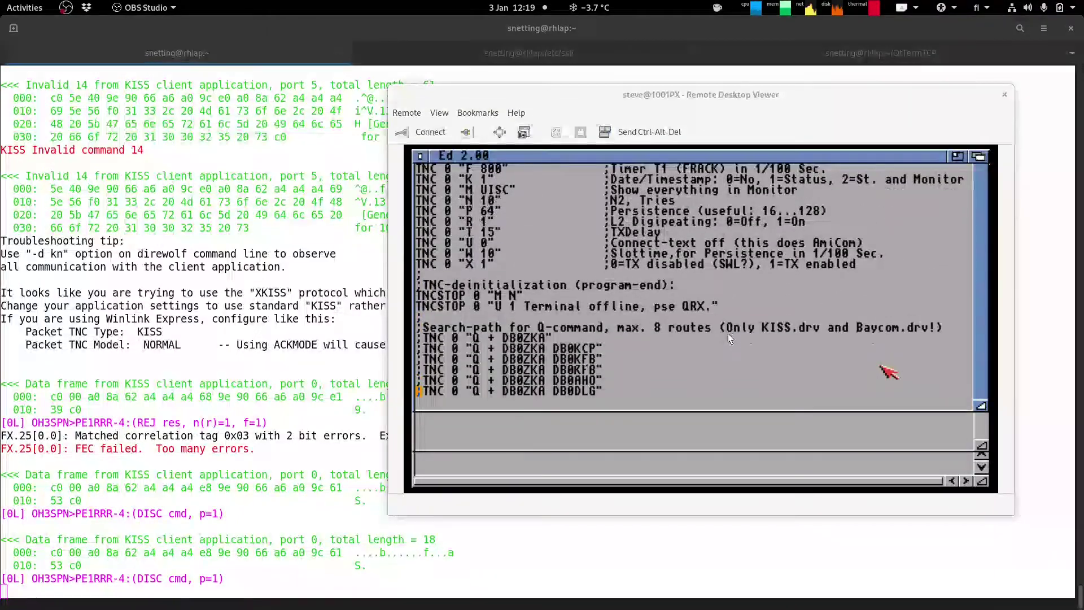
key(Up)
key(Up)
key(Up)
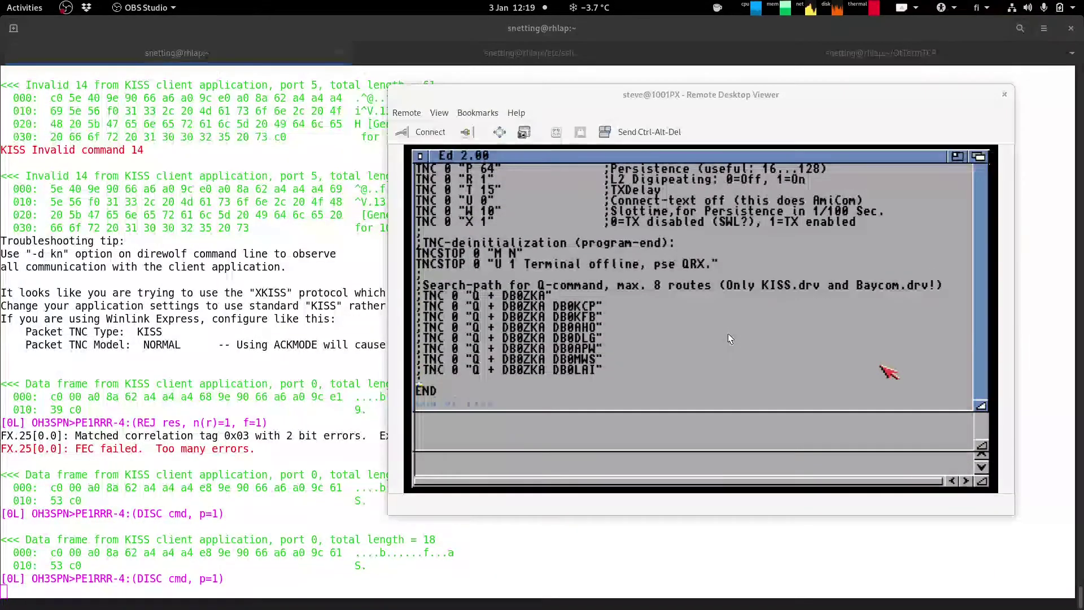
key(Up)
key(Up)
key(Up)
key(Up)
key(Up)
key(Up)
key(Up)
key(Up)
key(Up)
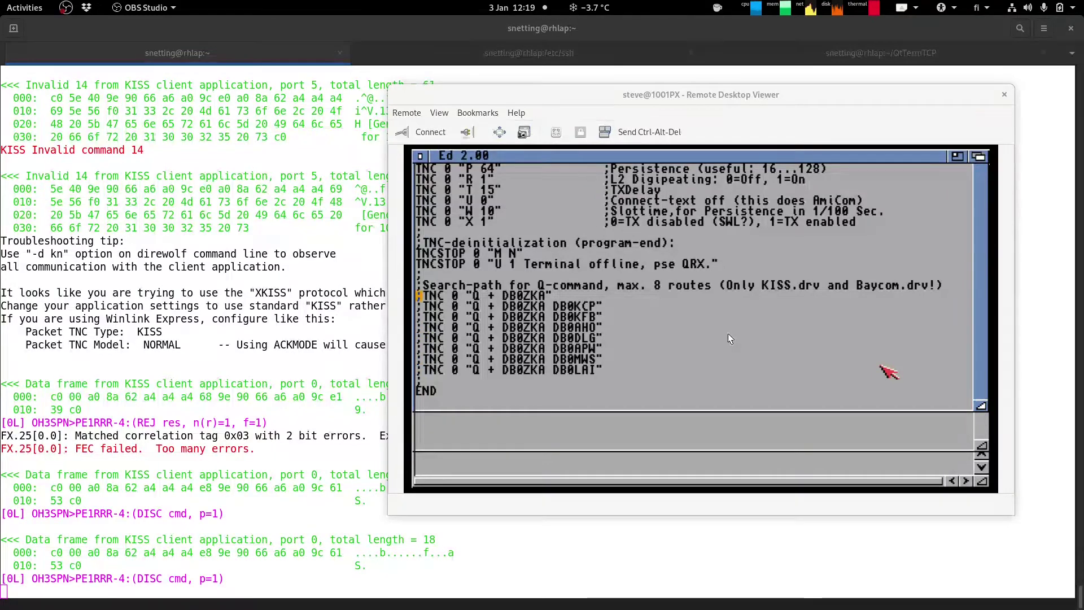
key(Up)
key(Up)
key(Up)
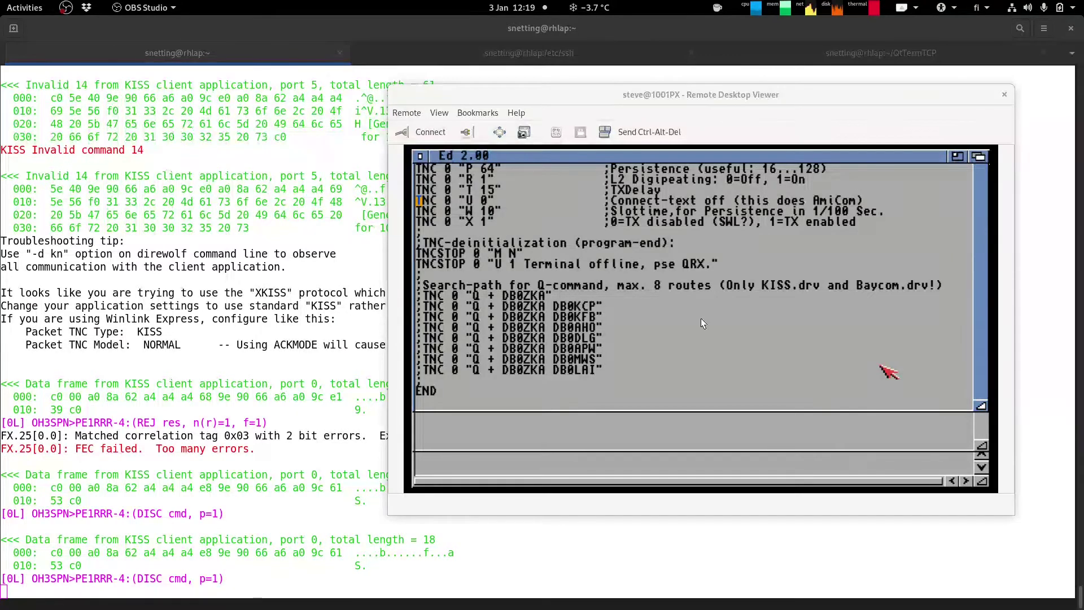
- Close Ed and the AmigaShell, then open the System disk
click(419, 156)
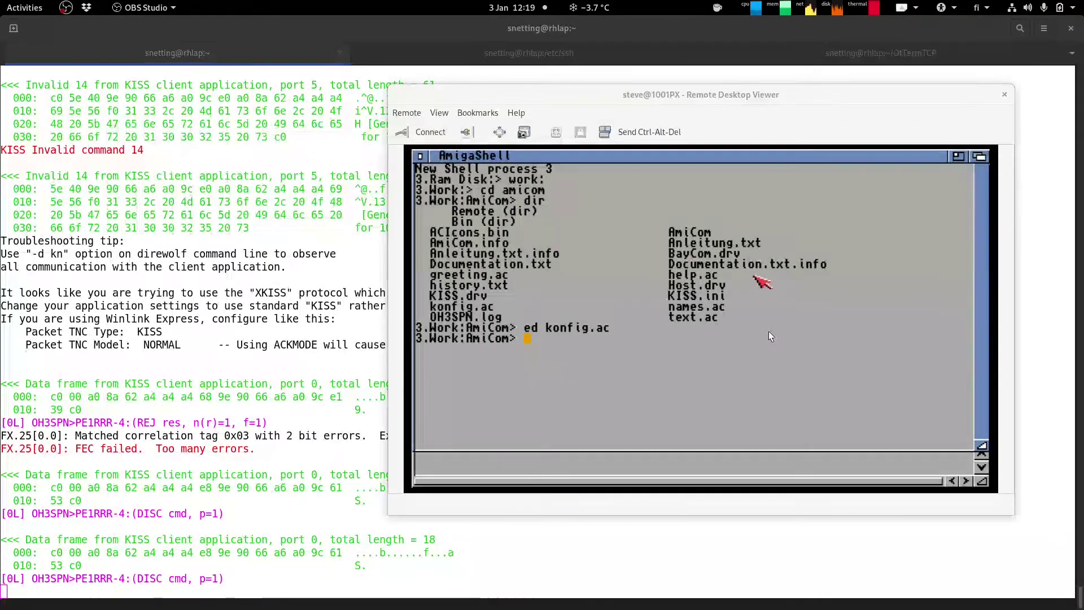
click(419, 156)
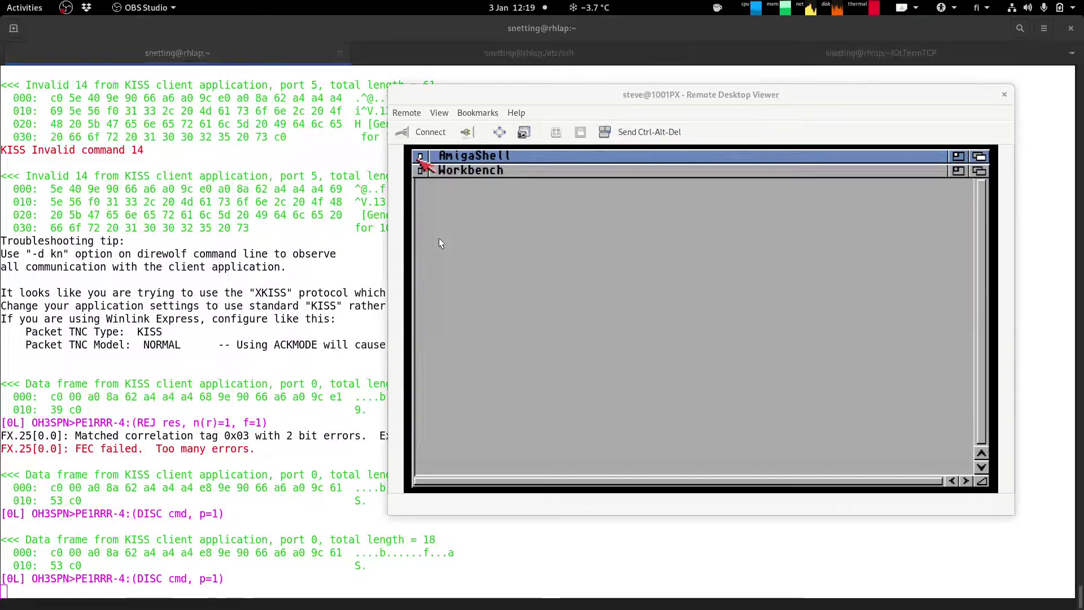
click(455, 289)
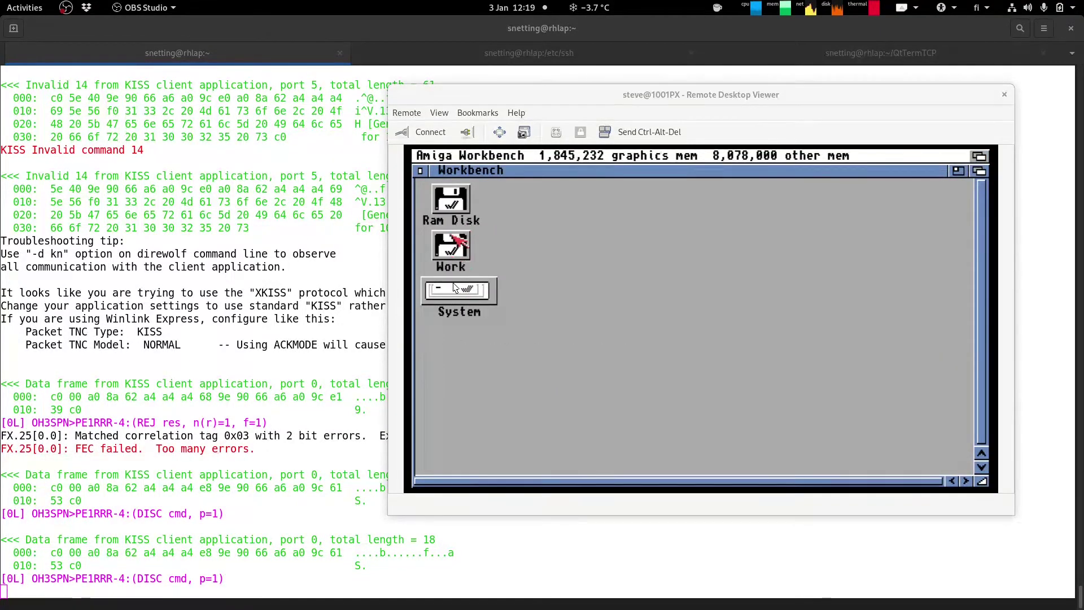
double_click(456, 289)
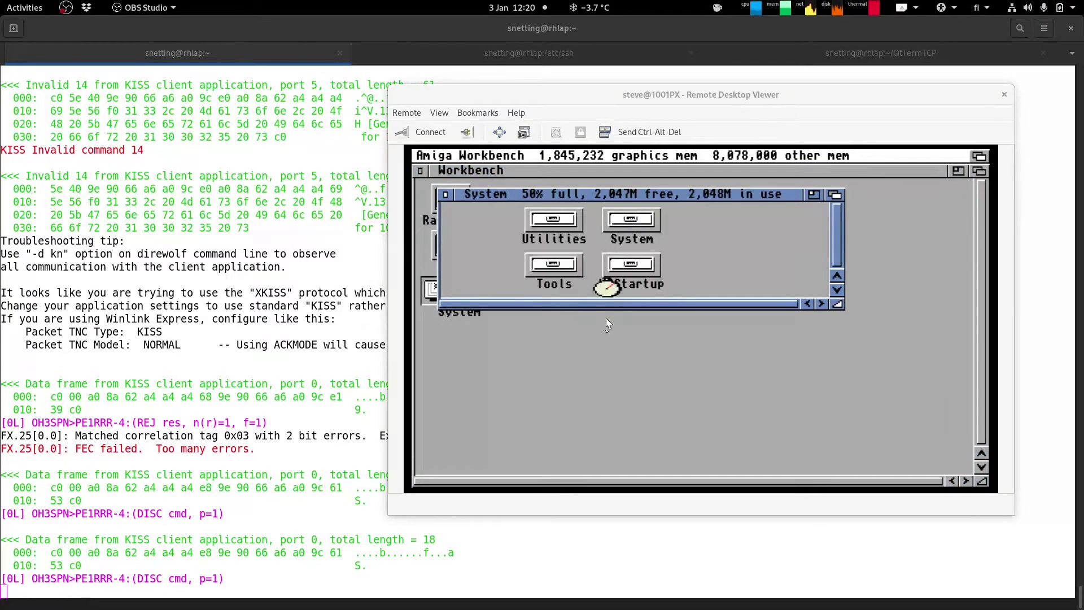
- View the AUX driver in Devs > DOSDrivers, then close the DOSDrivers and Devs drawers
double_click(689, 269)
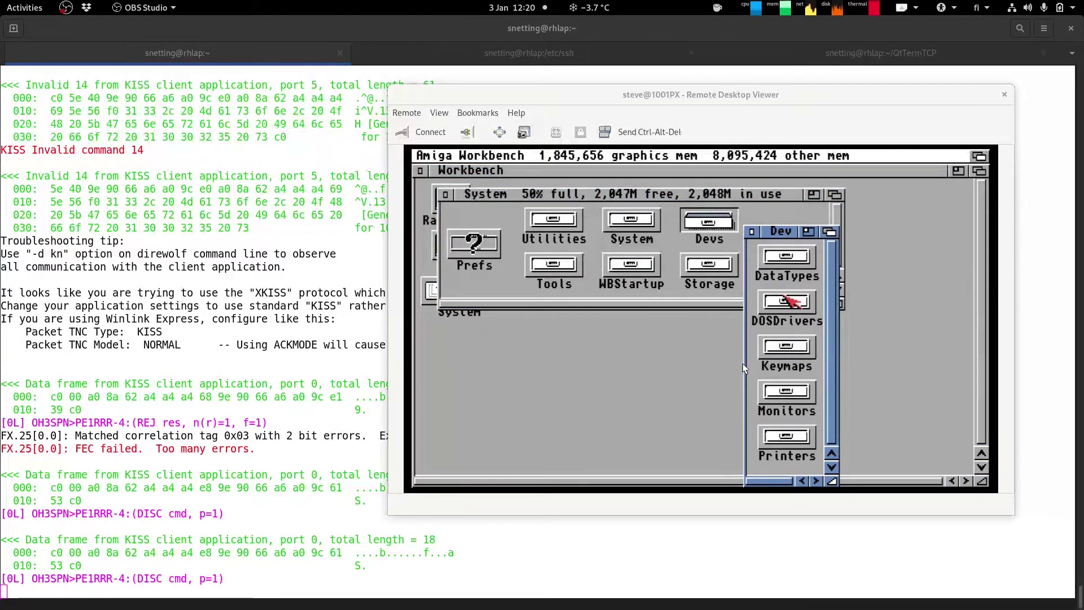
click(785, 302)
double_click(736, 368)
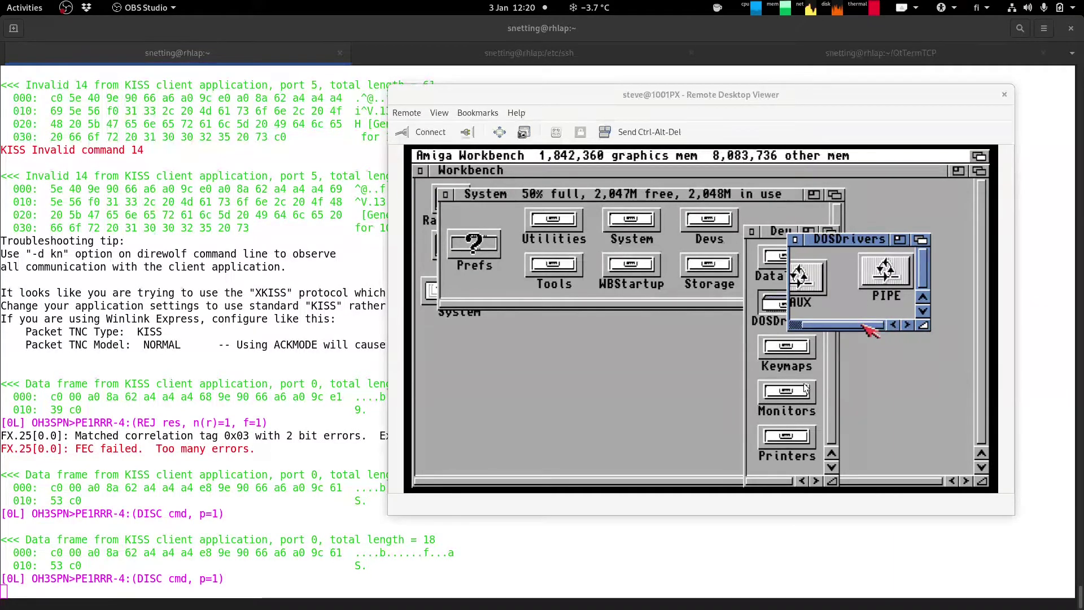
click(733, 307)
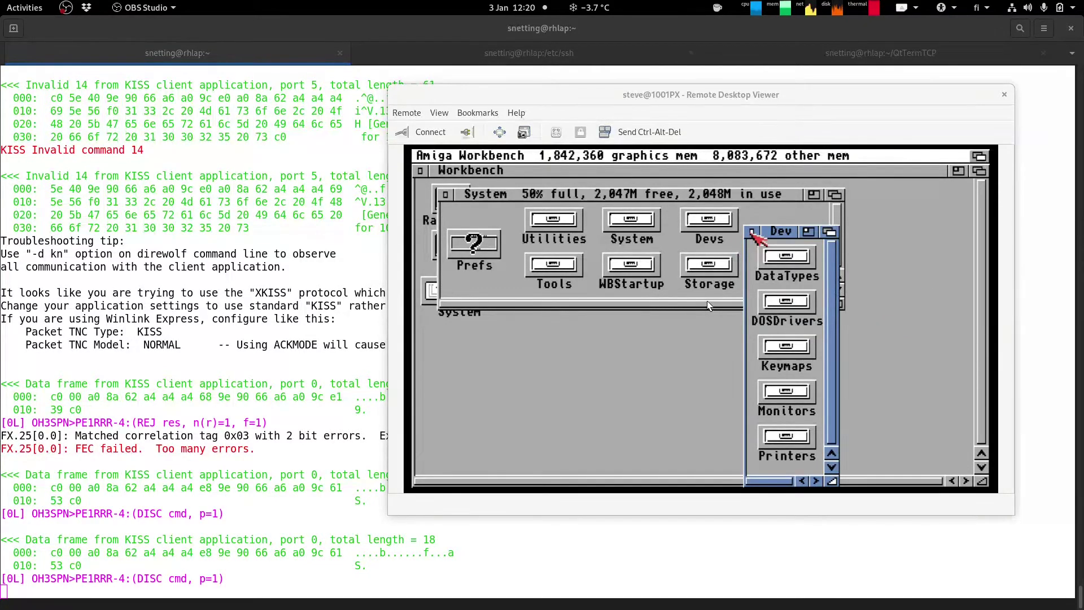
click(707, 300)
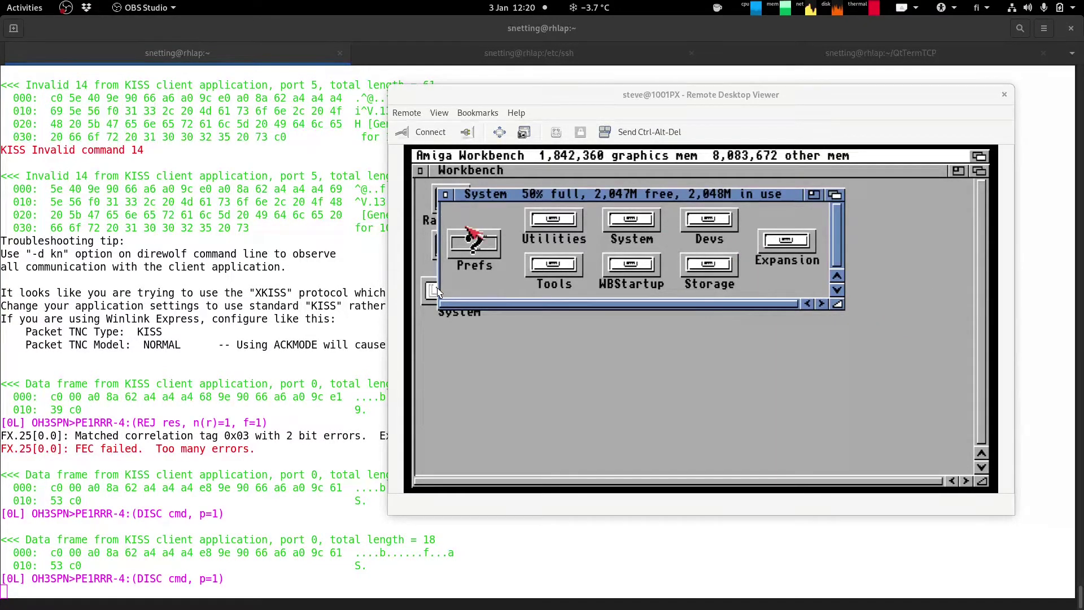